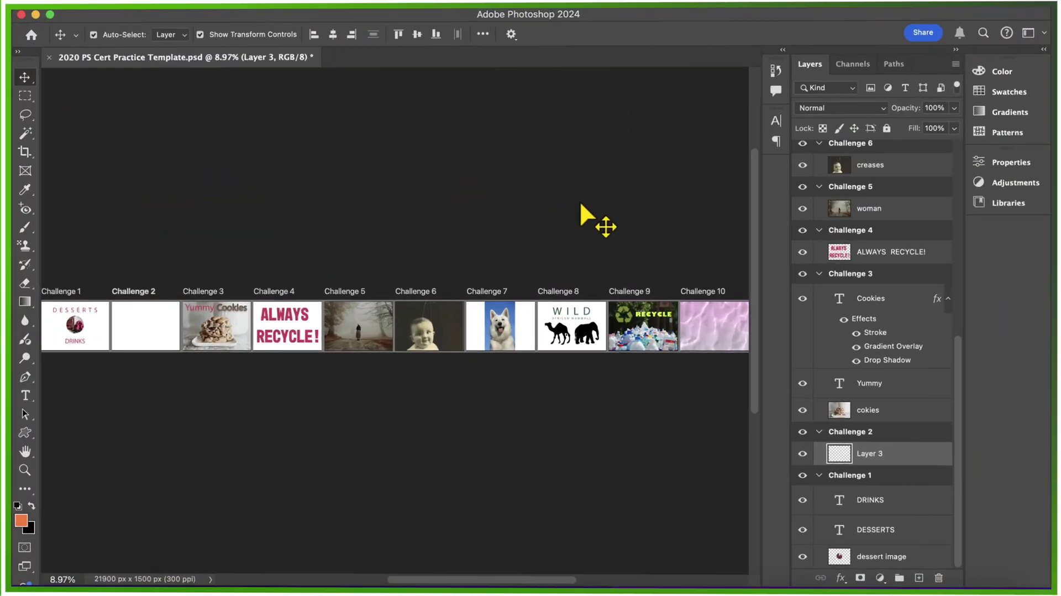
- Select the DESSERTS text on the Challenge 1 artboard and check its tracking in the character settings
click(18, 472)
drag(89, 320, 89, 322)
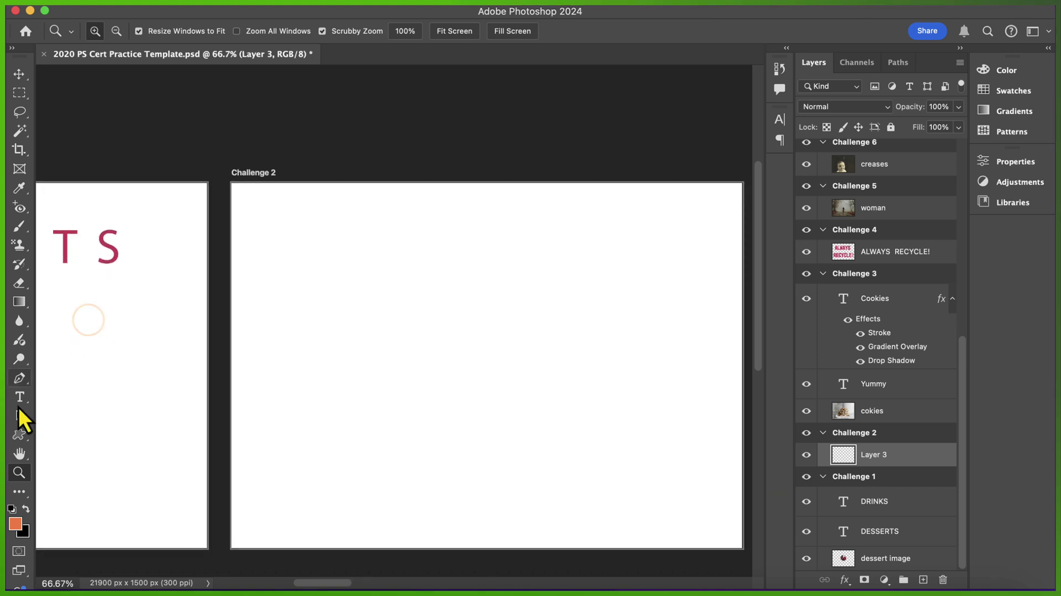
click(19, 453)
drag(102, 497, 522, 478)
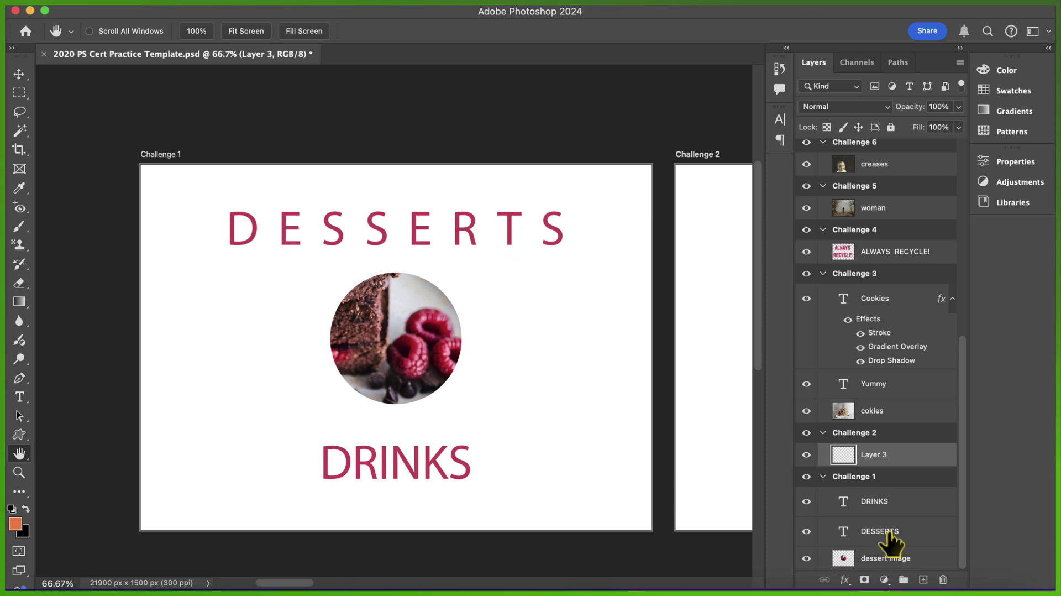
click(893, 536)
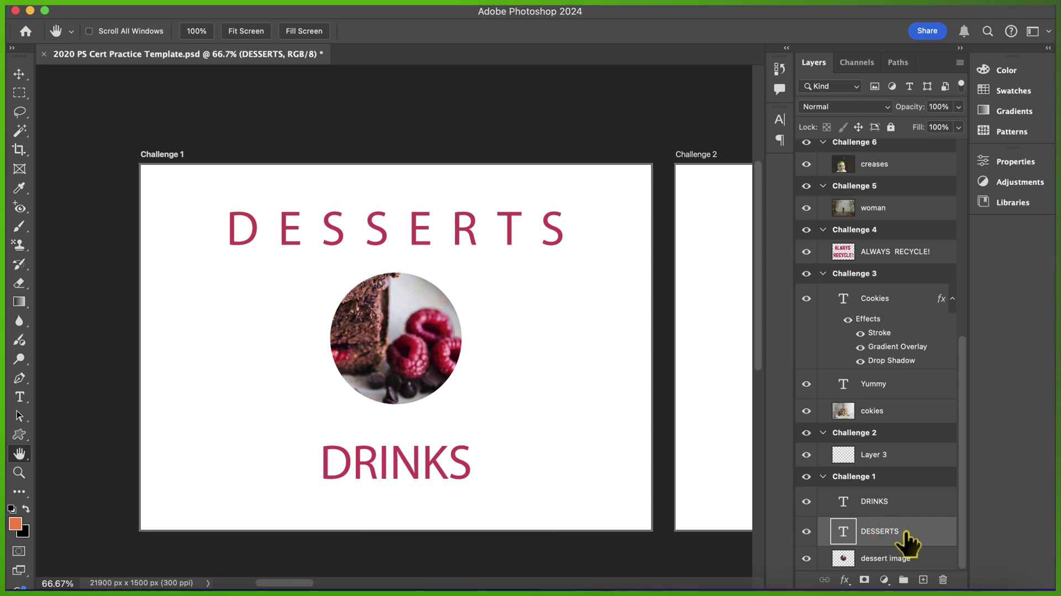
click(20, 397)
click(336, 218)
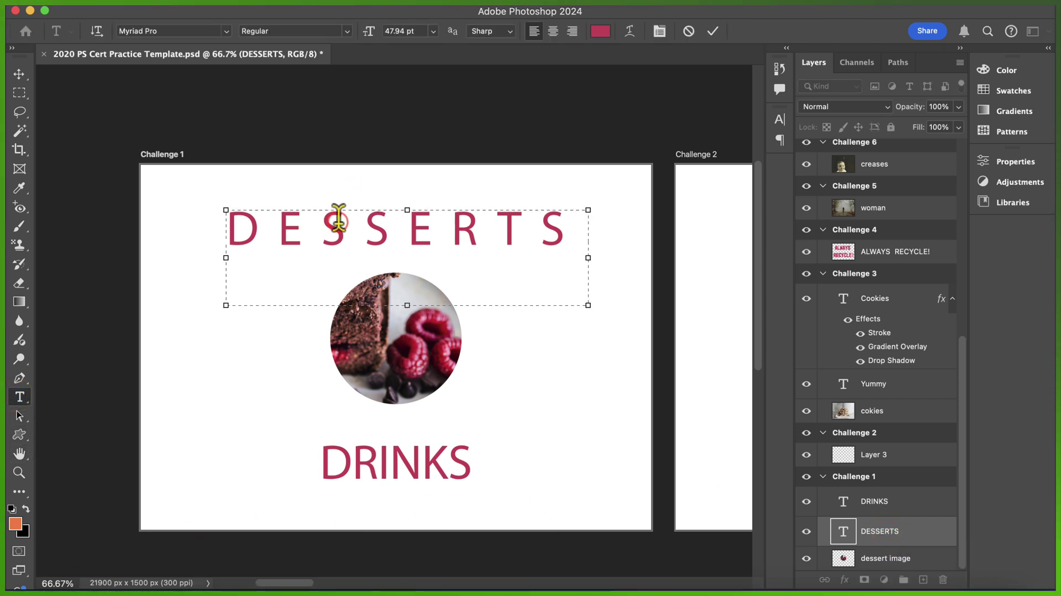
key(super+a)
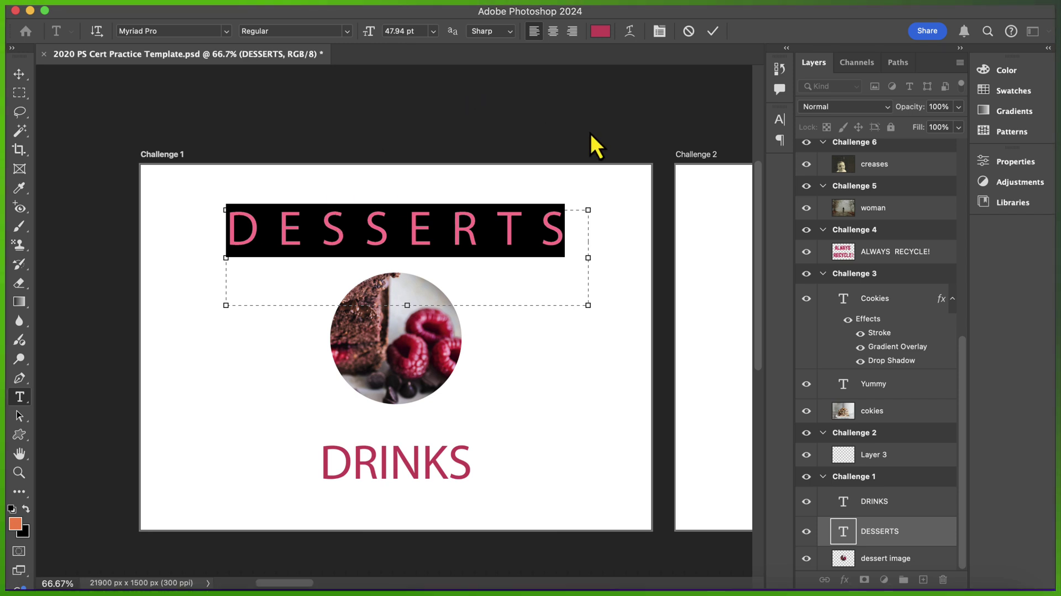
click(661, 35)
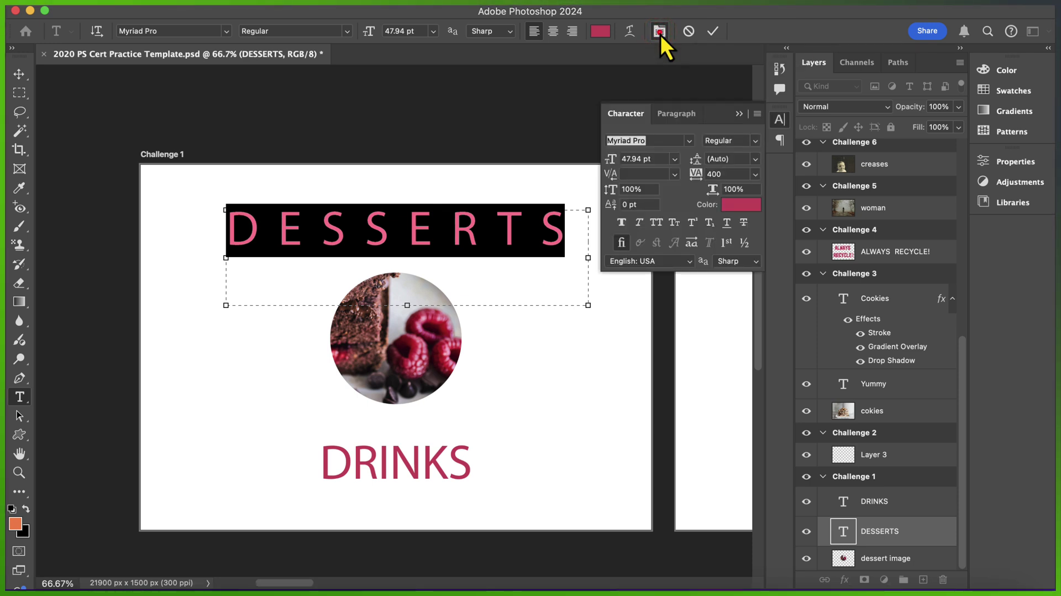
click(661, 34)
click(501, 7)
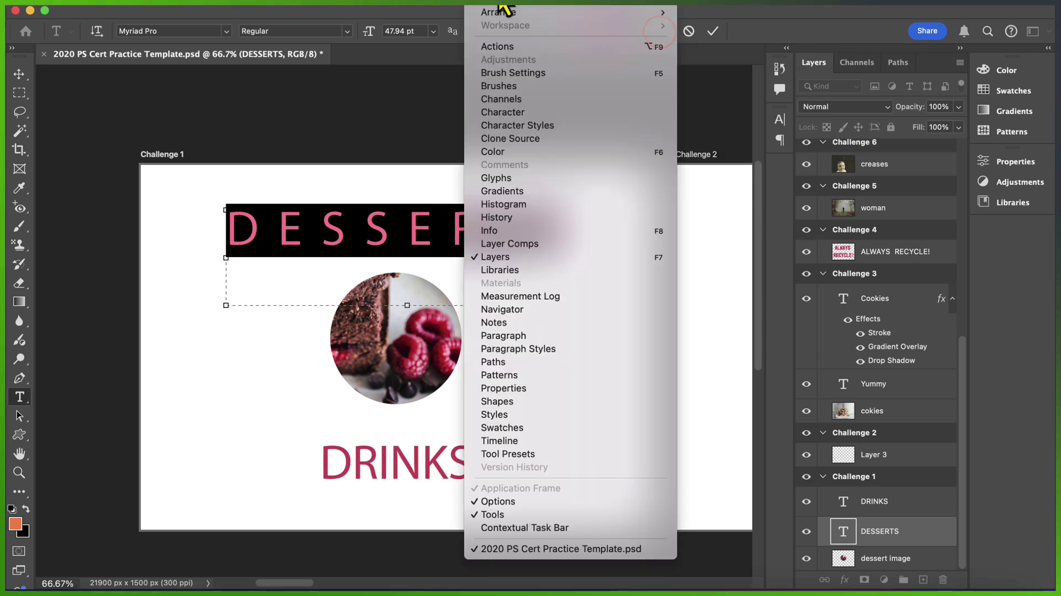
click(526, 117)
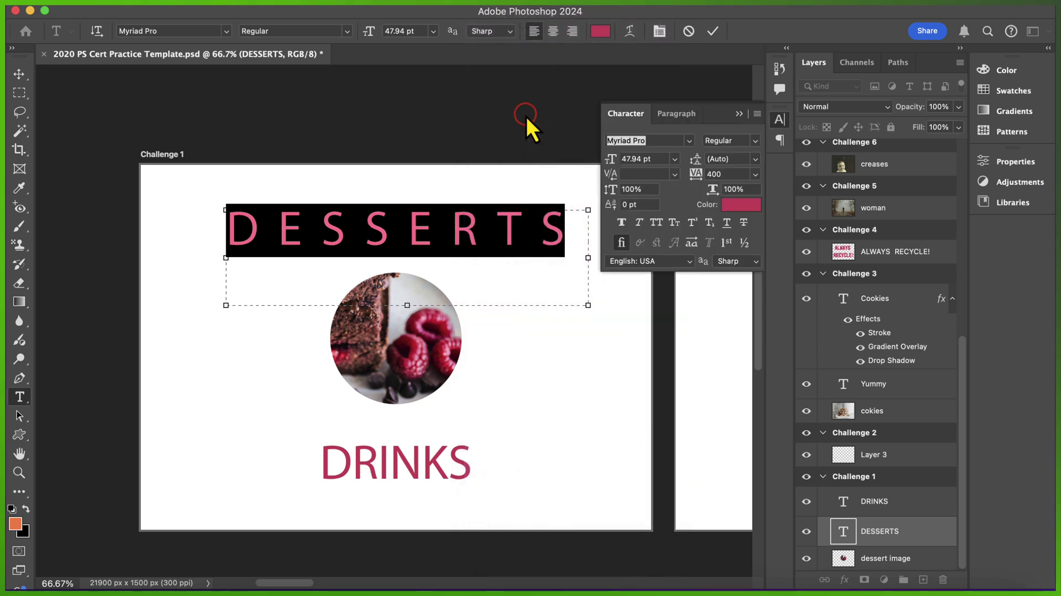
click(735, 174)
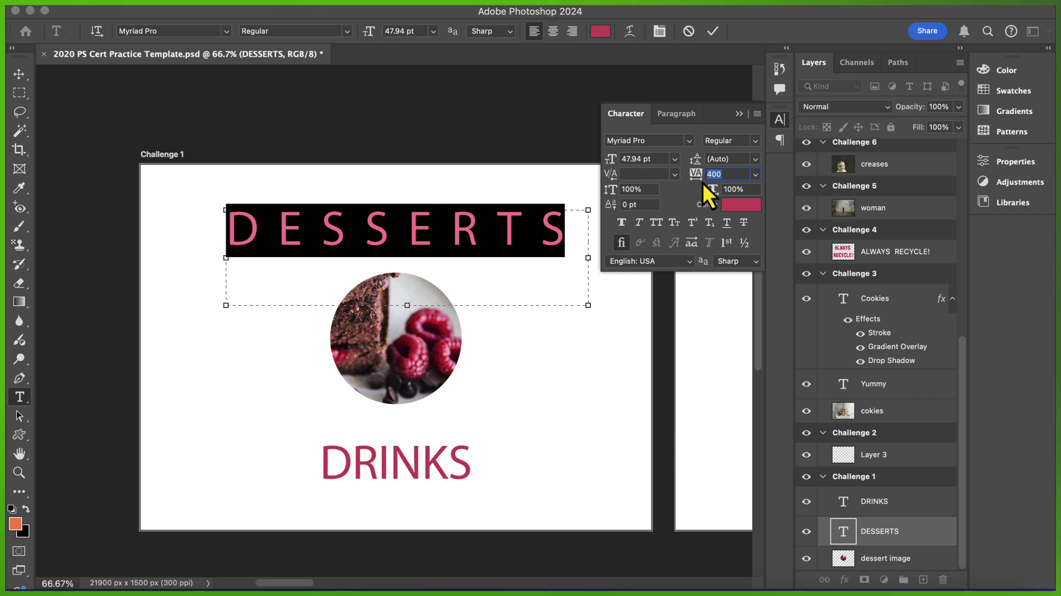
click(461, 243)
click(403, 237)
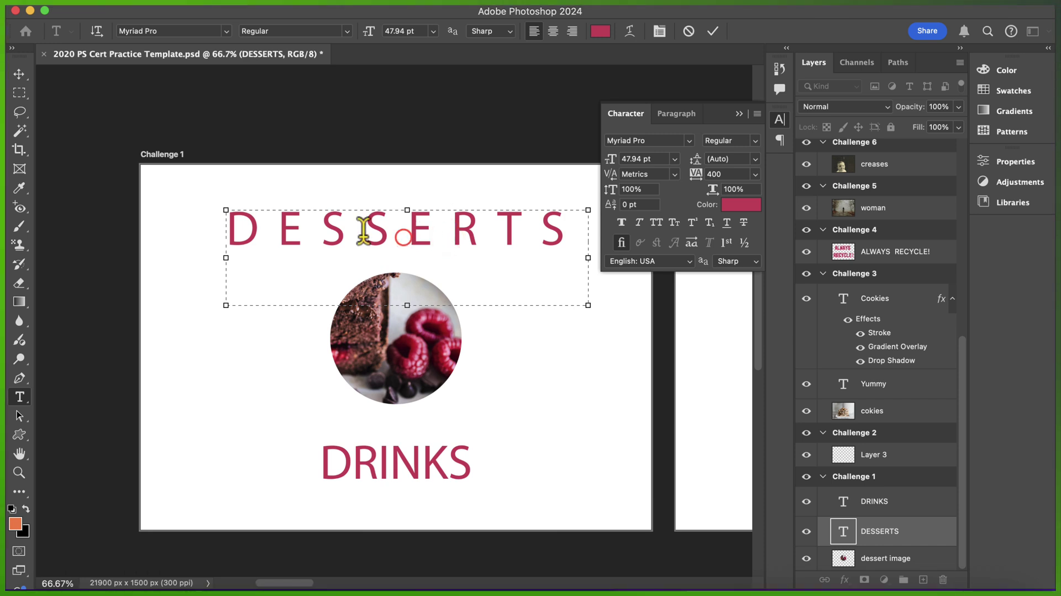
- Set the tracking of the DRINKS text on the Challenge 1 artboard to 400
click(924, 504)
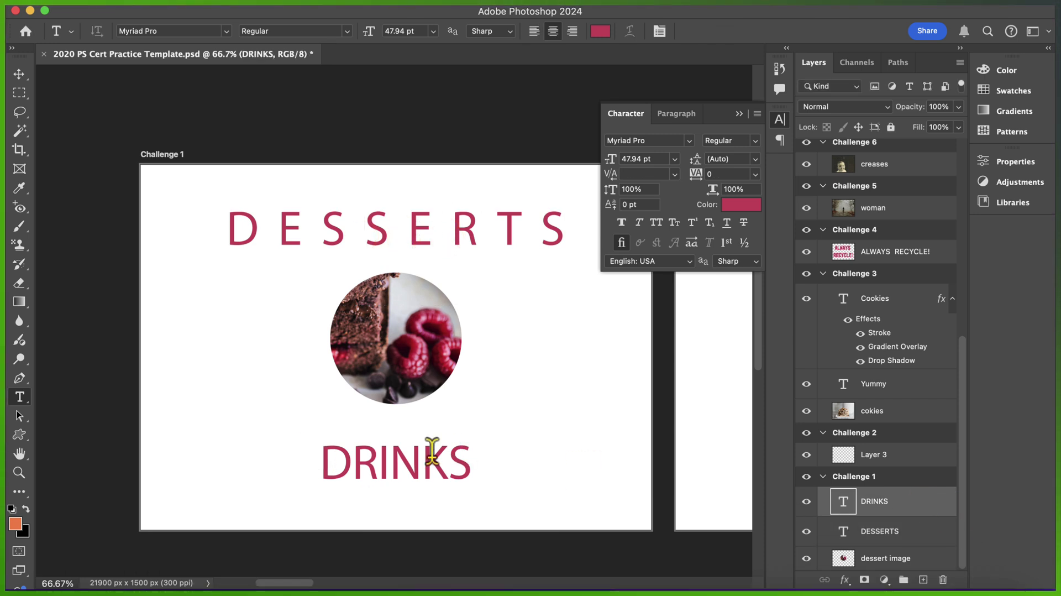
click(397, 463)
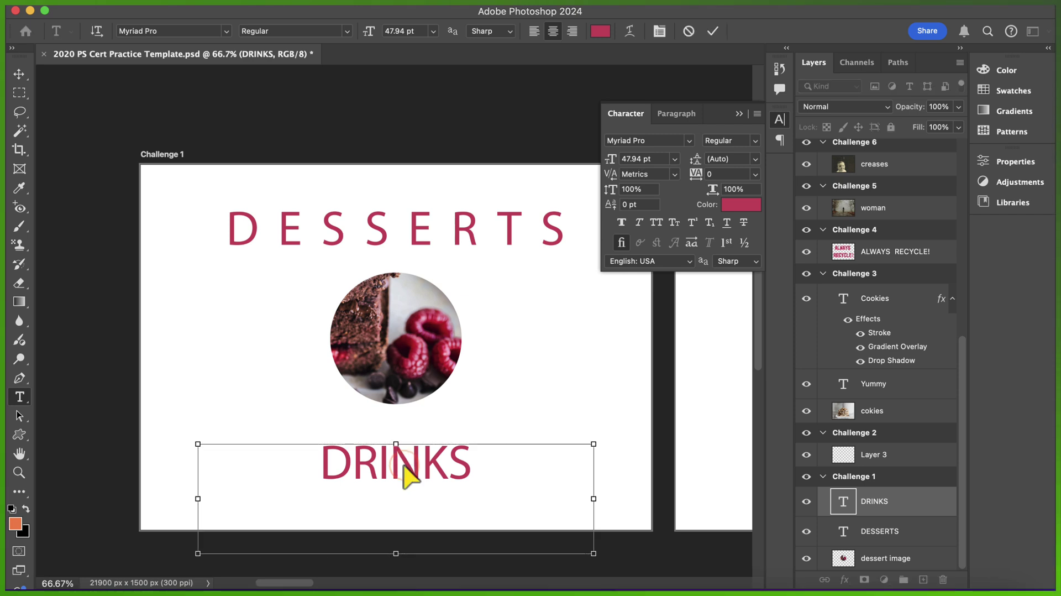
double_click(403, 467)
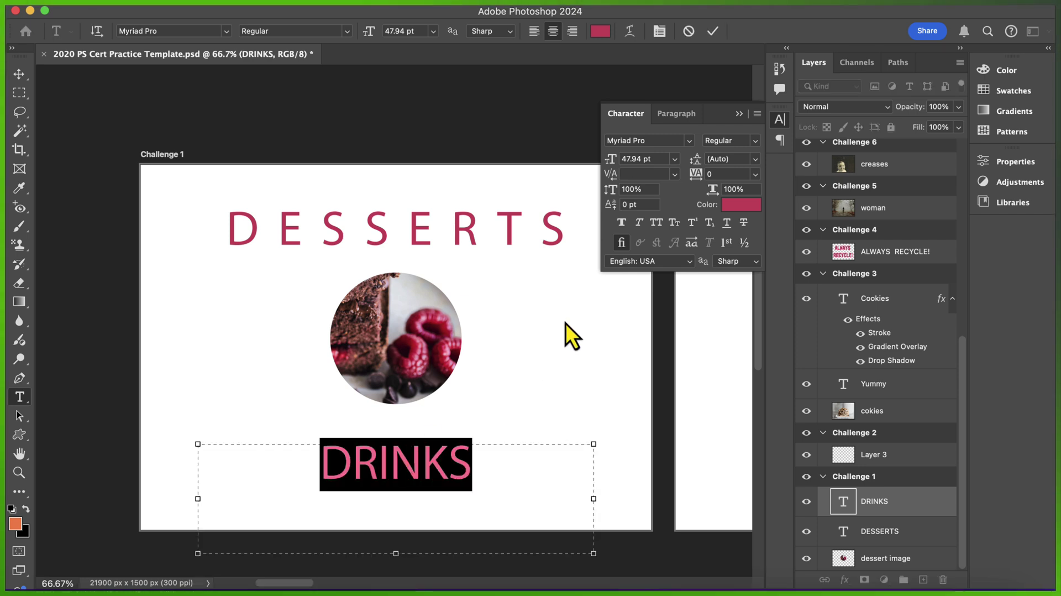
click(718, 174)
text(40)
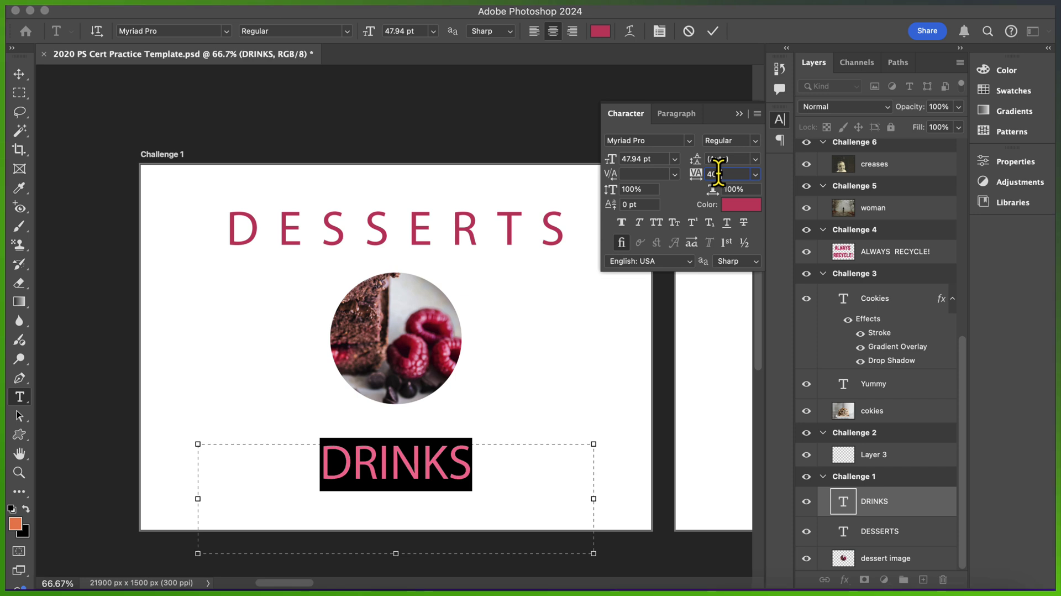
key(Return)
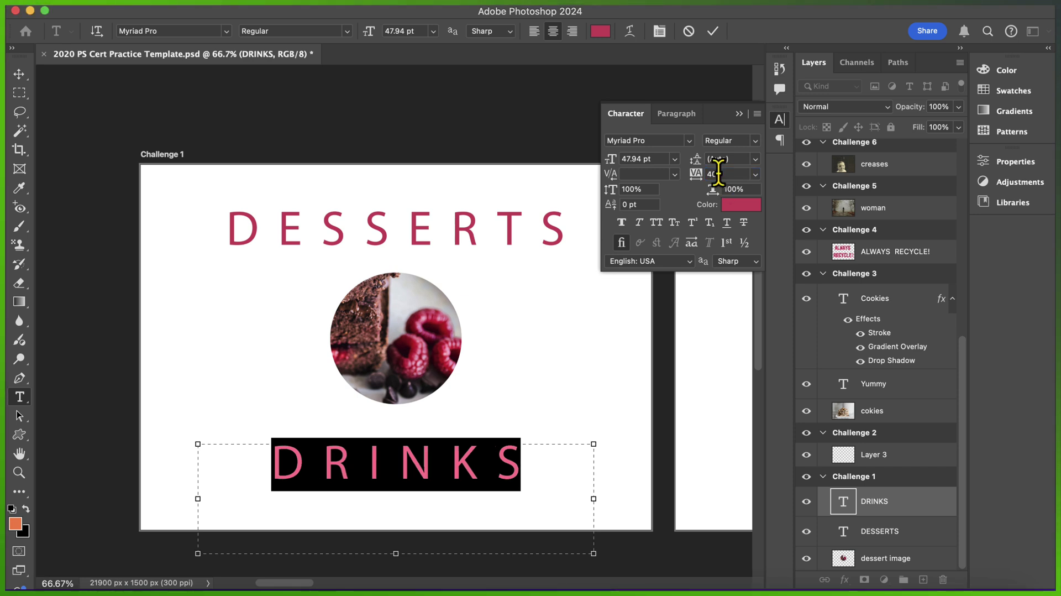
click(19, 73)
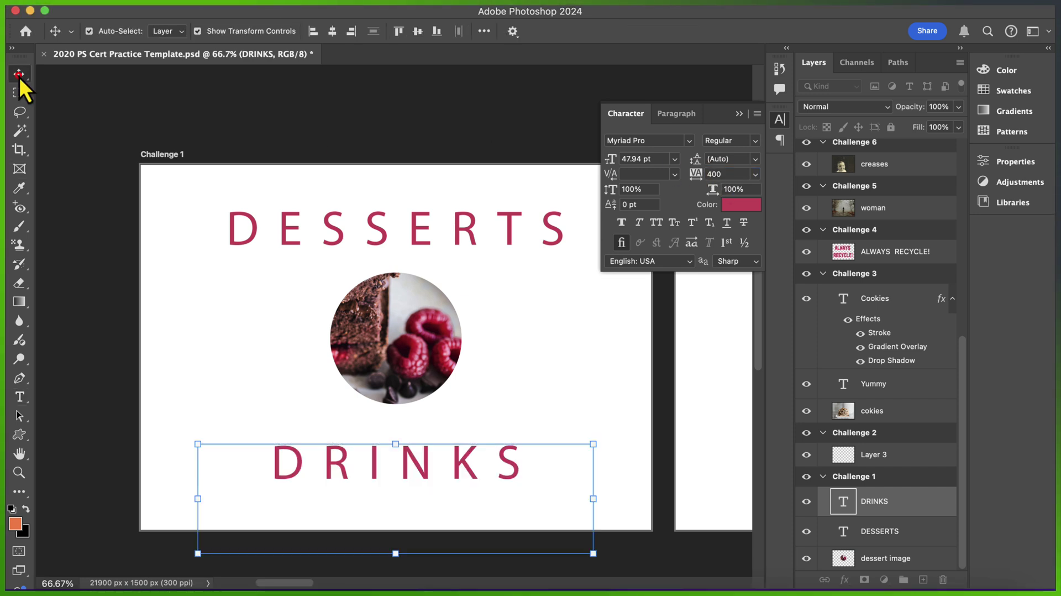
click(179, 114)
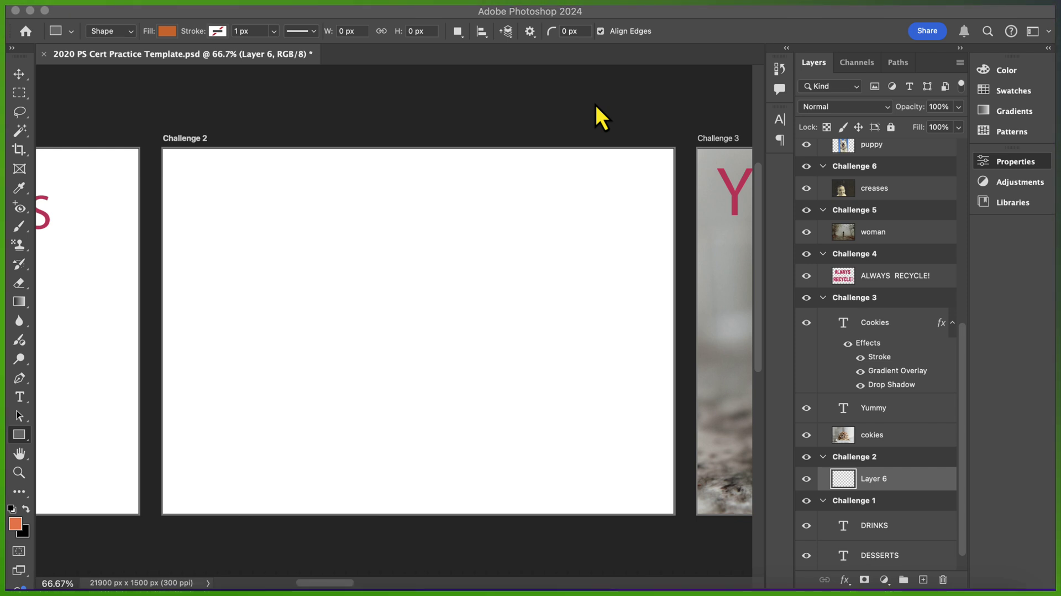
- Create a 700 px wide, 1280 px high rectangle with 40 px corner radii, drawn from its center, on the Challenge 2 artboard
click(15, 439)
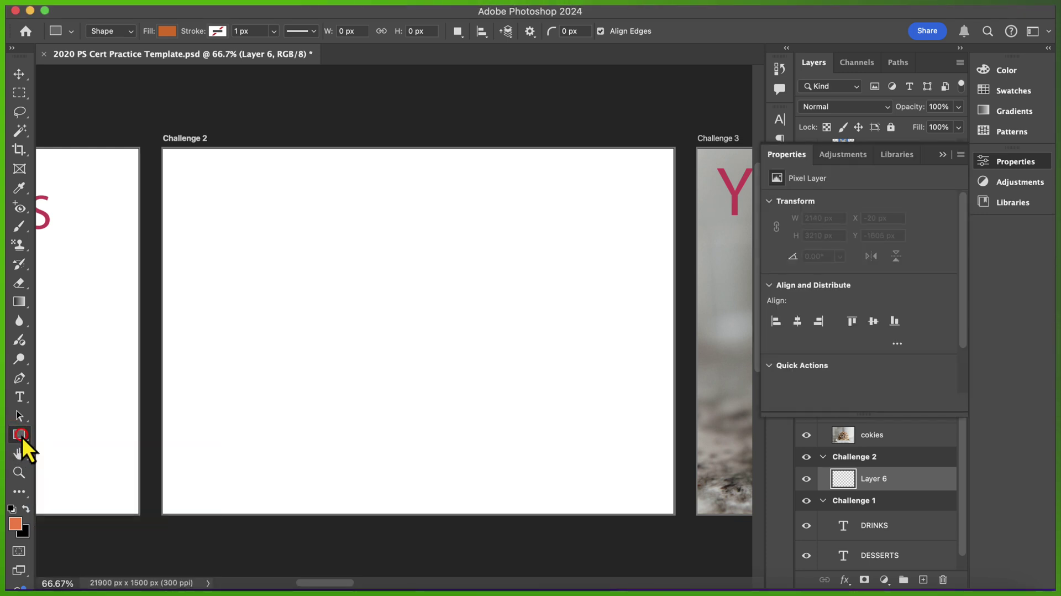
right_click(22, 436)
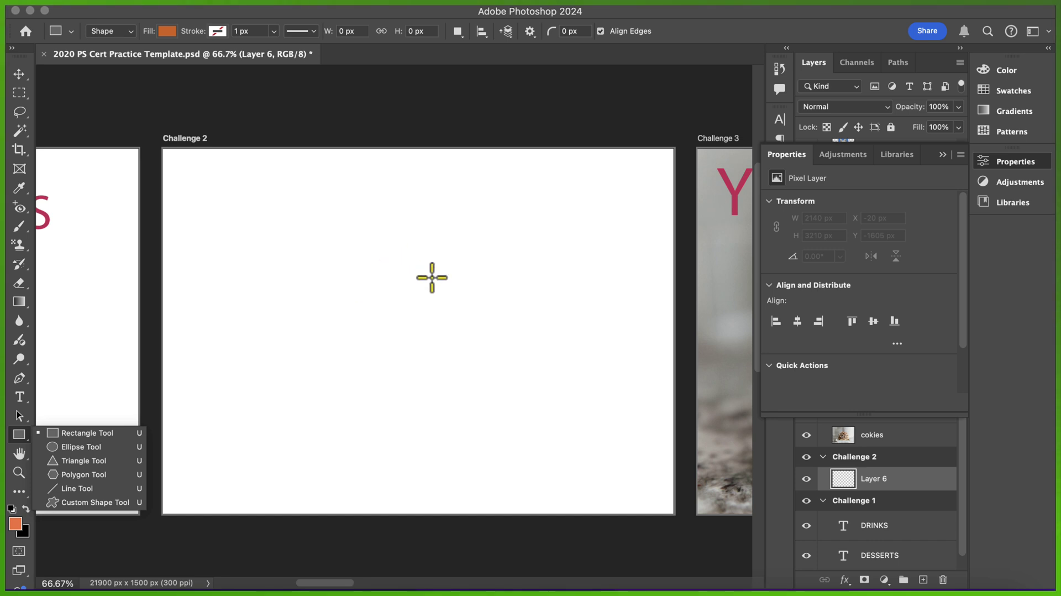
click(423, 298)
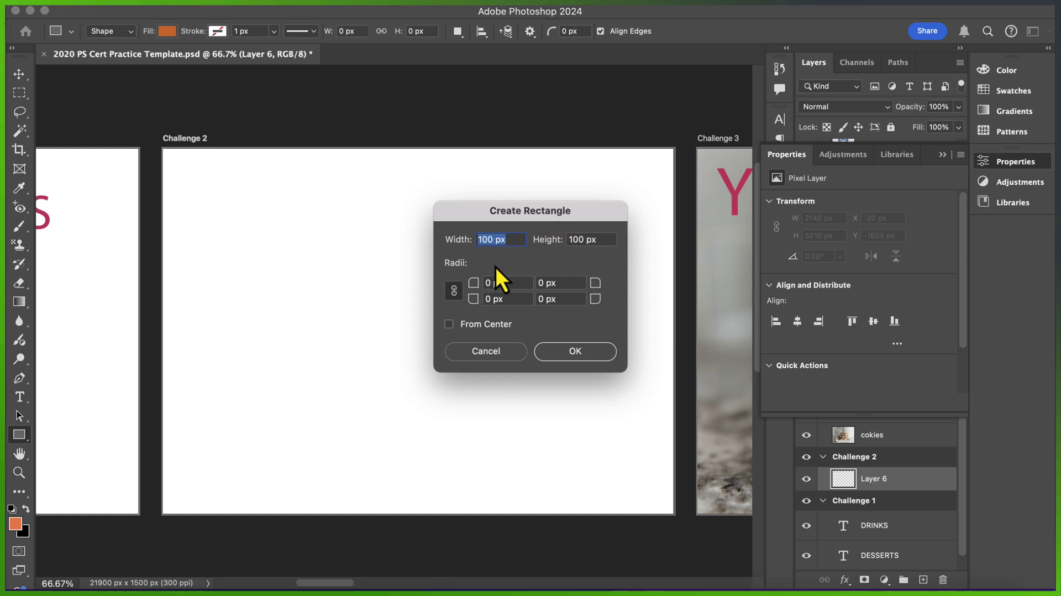
text(700)
key(Tab)
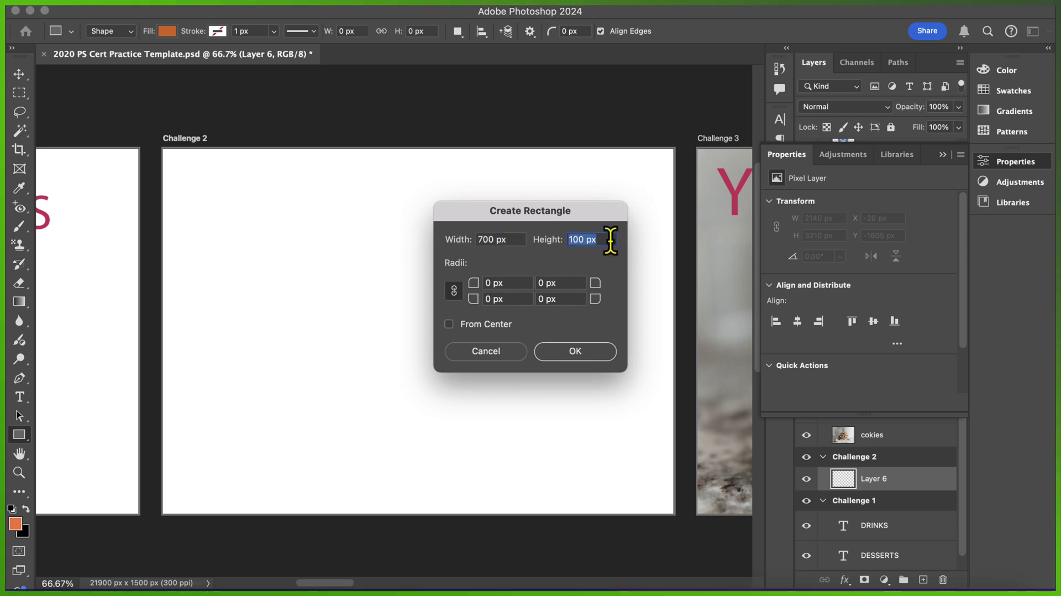
text(1280)
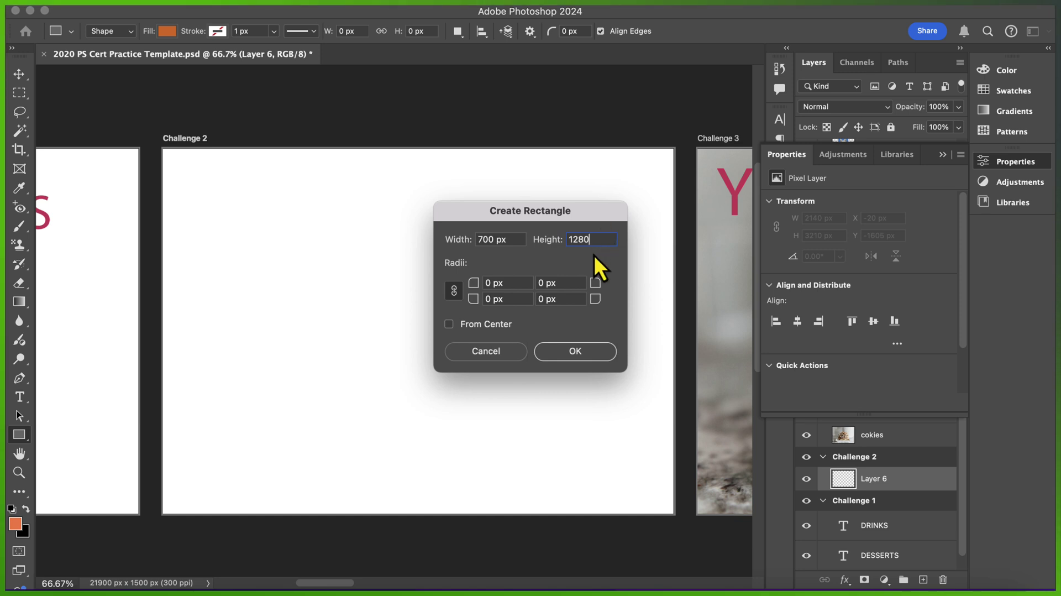
click(507, 283)
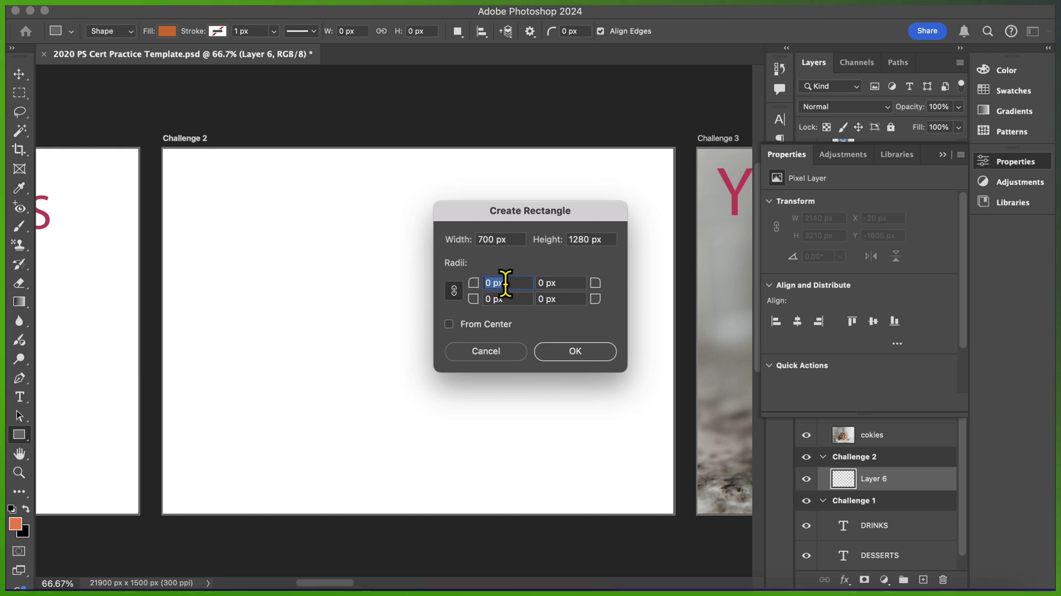
text(4)
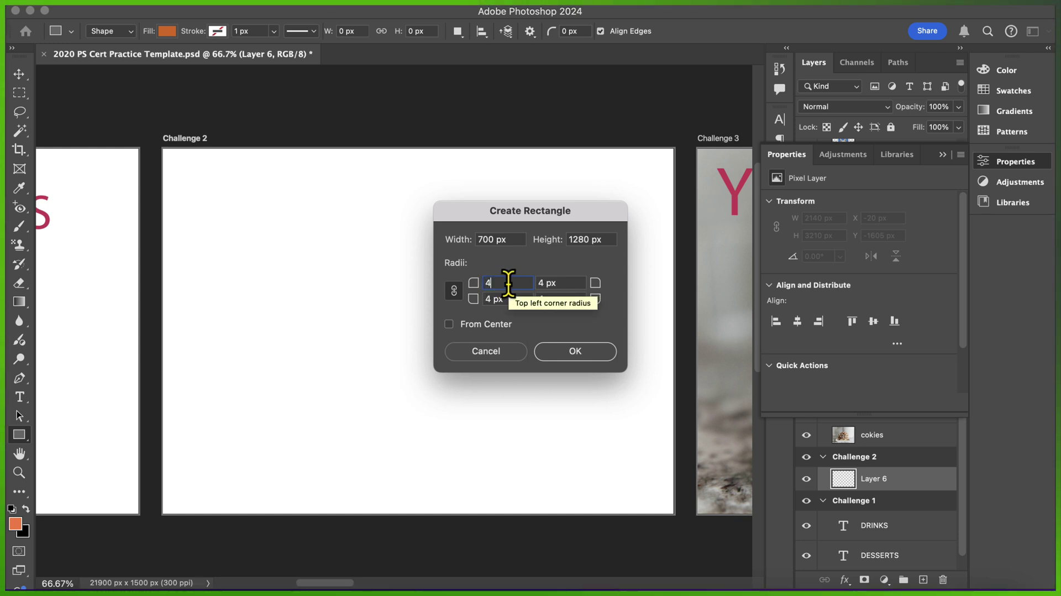
text(0)
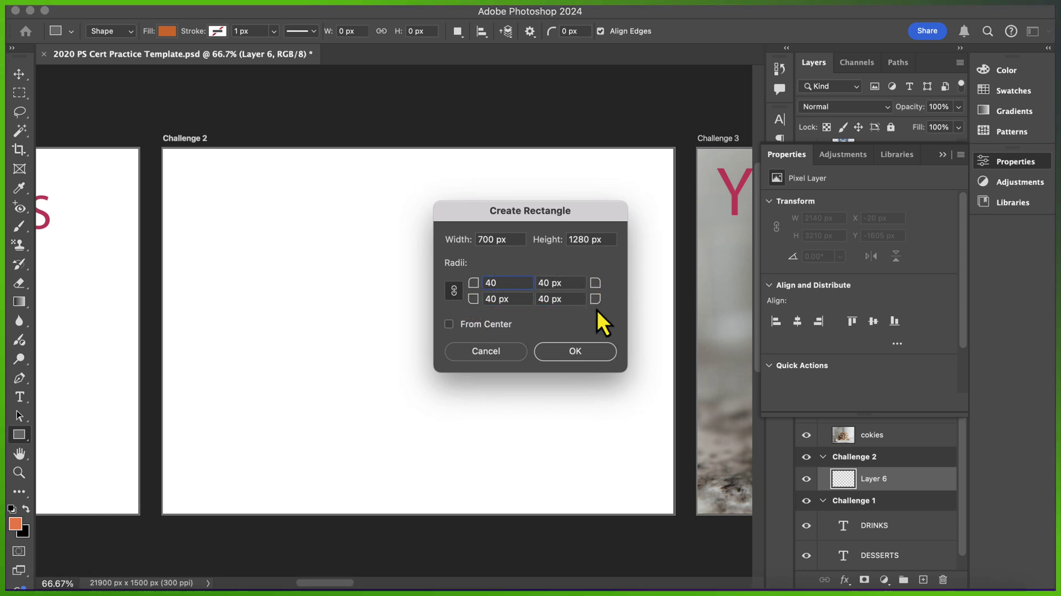
click(449, 326)
click(587, 354)
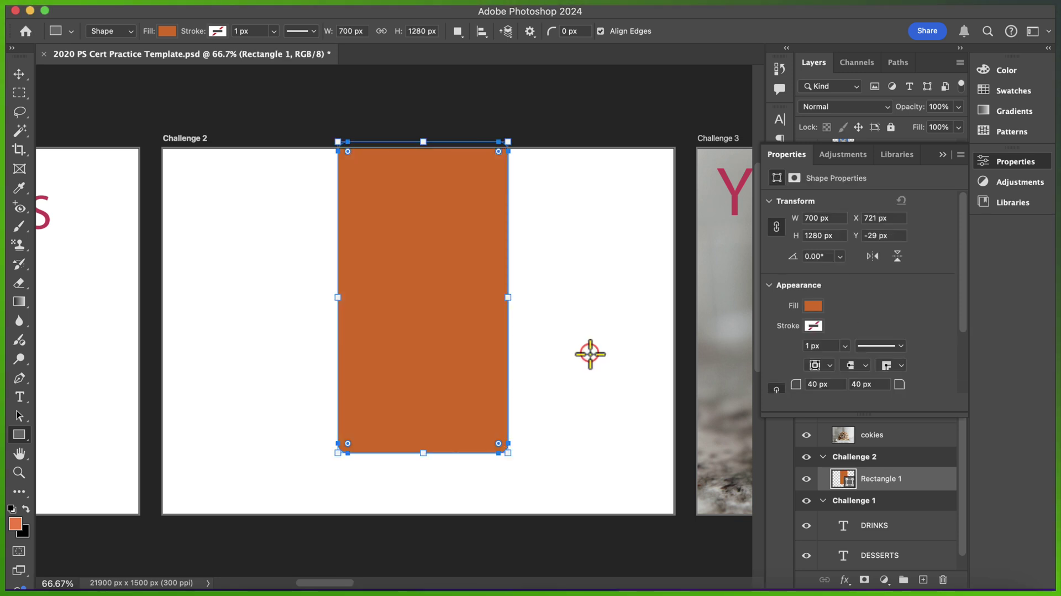
- Move the rectangle down to about Y 120 px within the Challenge 2 artboard and center it horizontally
click(20, 73)
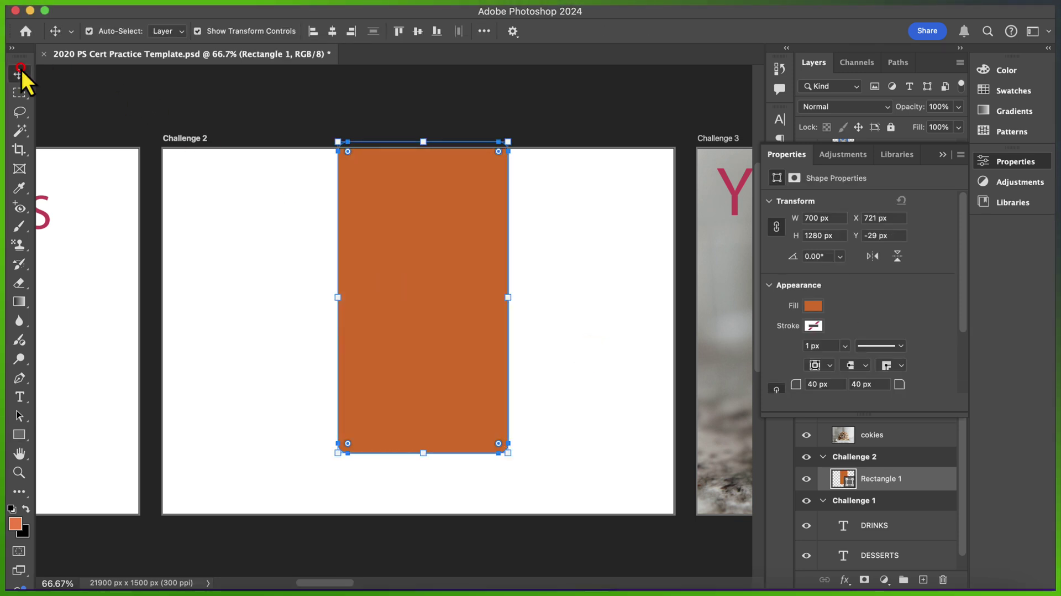
drag(423, 243, 416, 278)
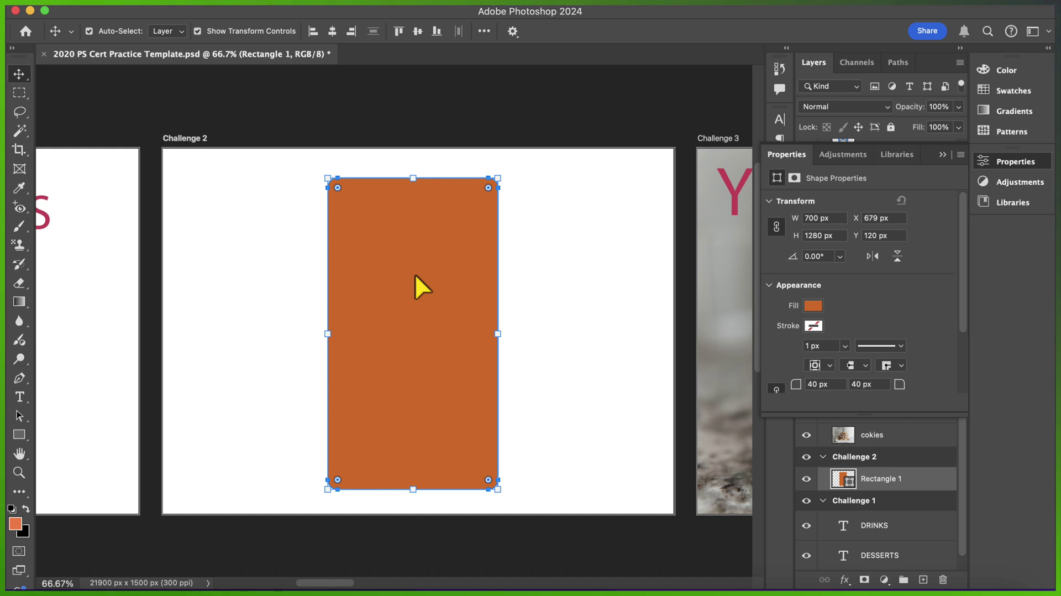
click(335, 37)
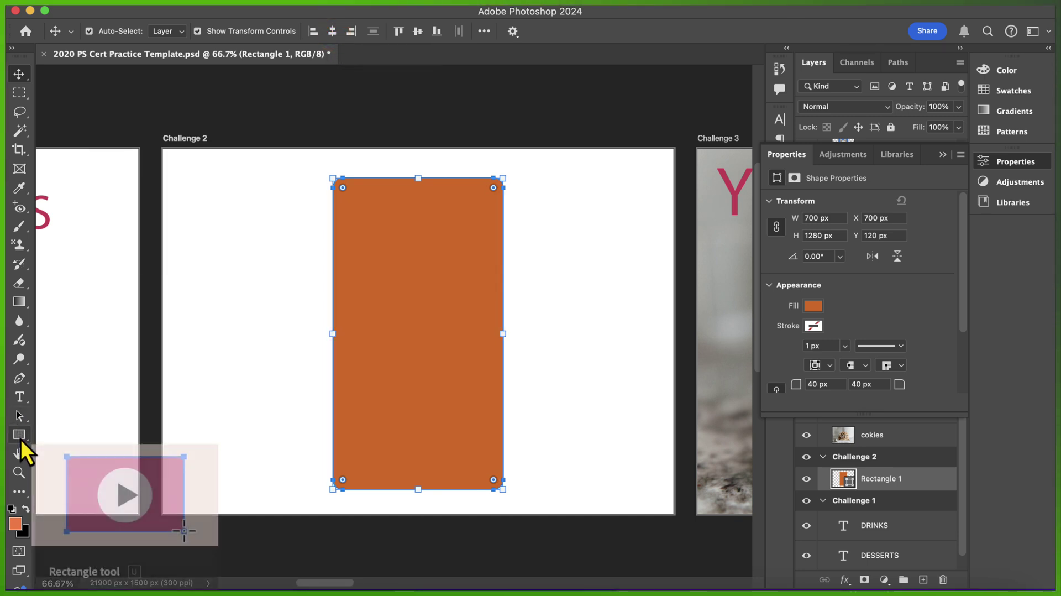
- Give the rectangle a white fill and a black stroke 5 px wide
click(21, 438)
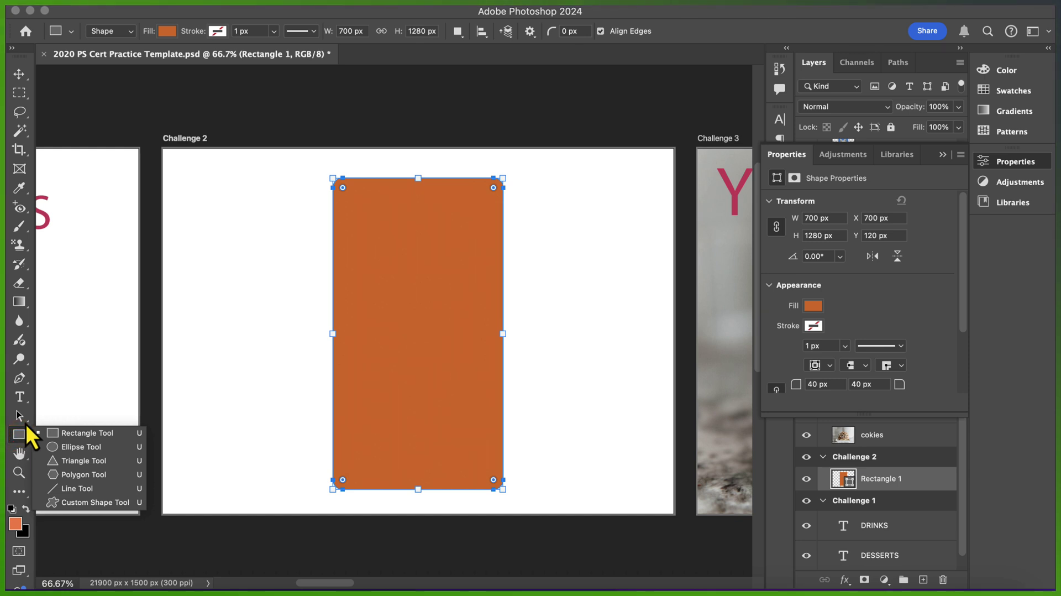
click(168, 32)
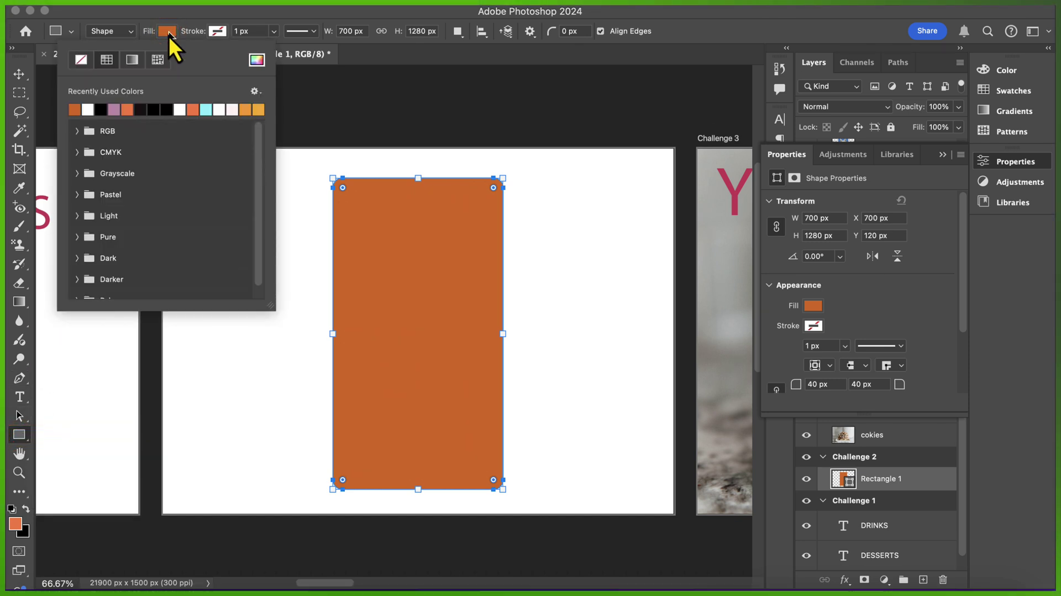
click(88, 110)
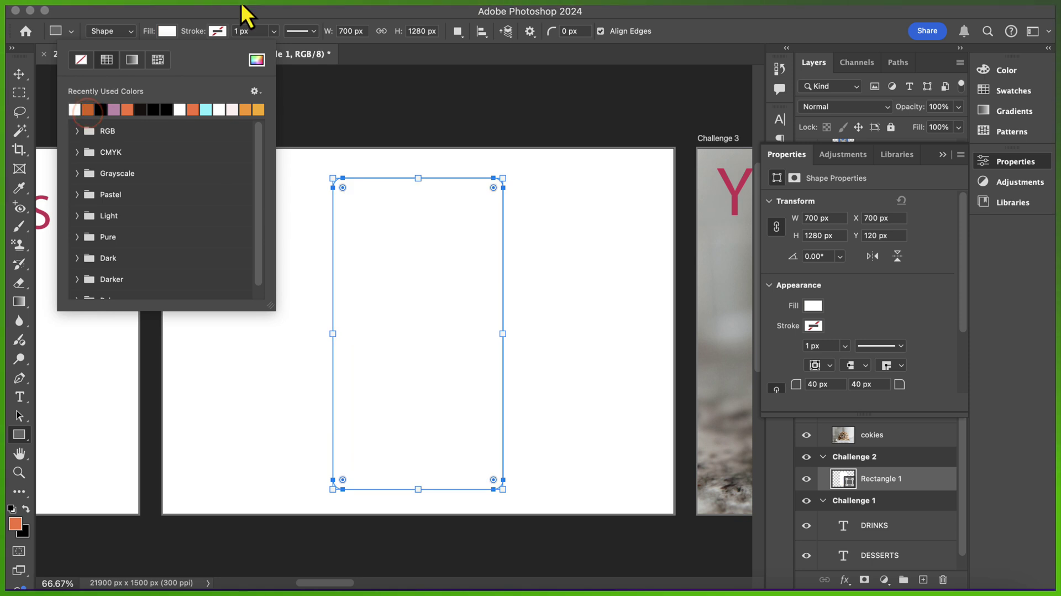
click(218, 32)
click(191, 110)
click(253, 31)
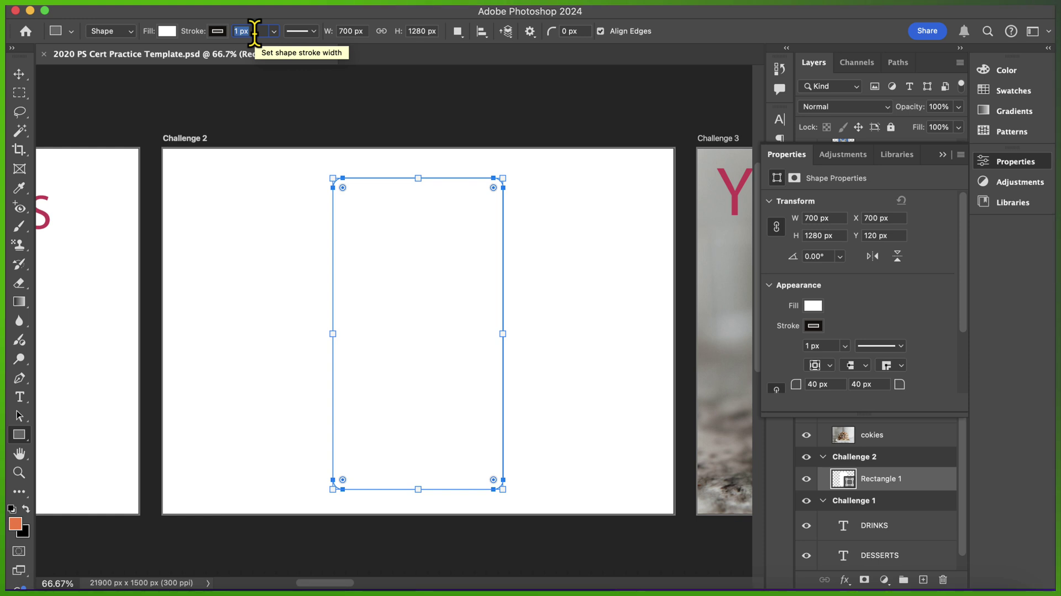
text(5)
key(Return)
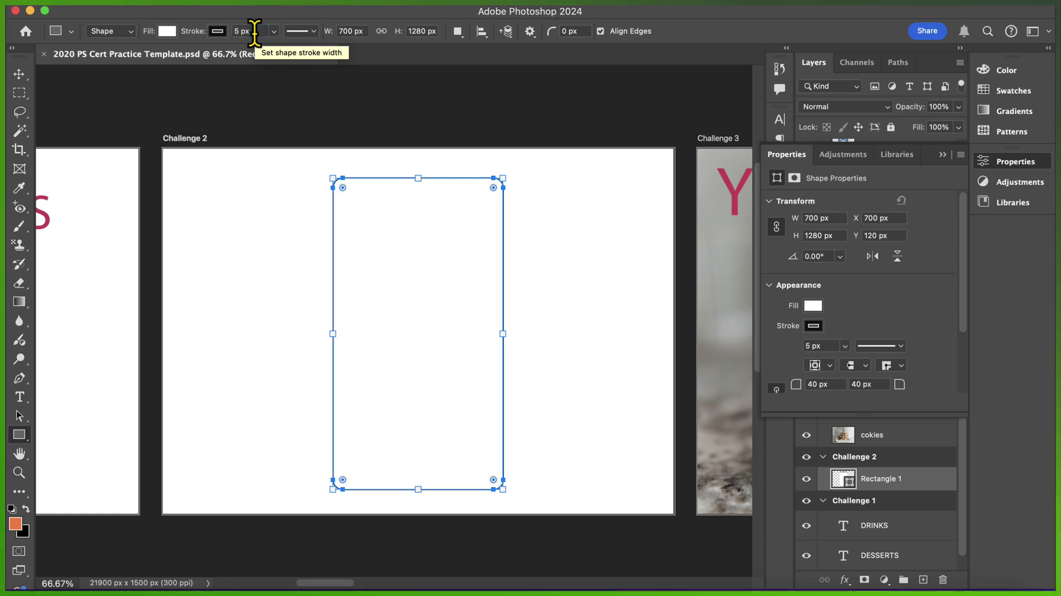
click(22, 77)
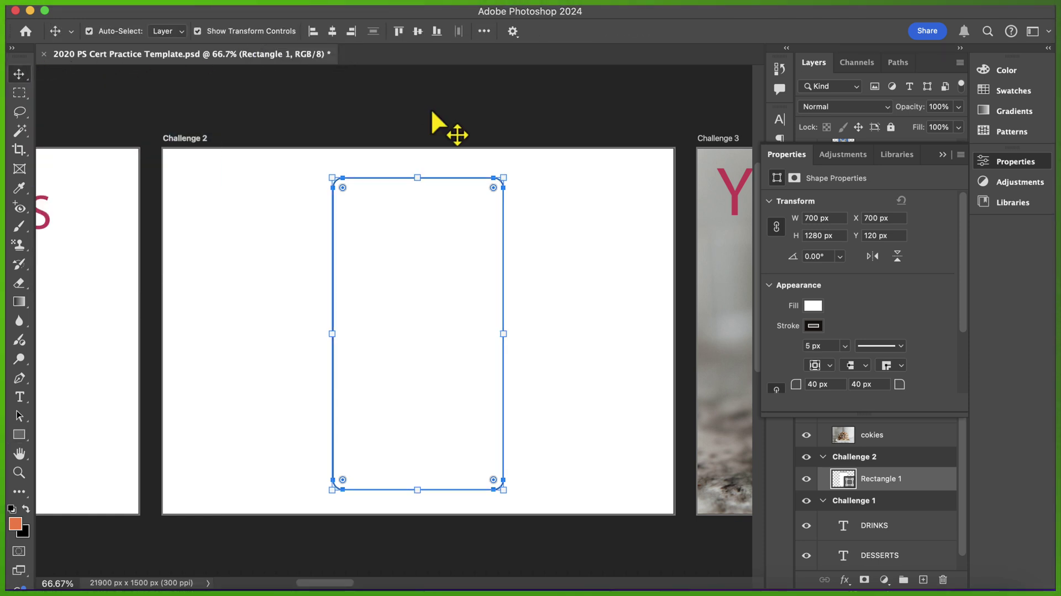
- Copy the layer style of the Cookies text and paste it onto the Yummy text on the Challenge 3 artboard
click(432, 110)
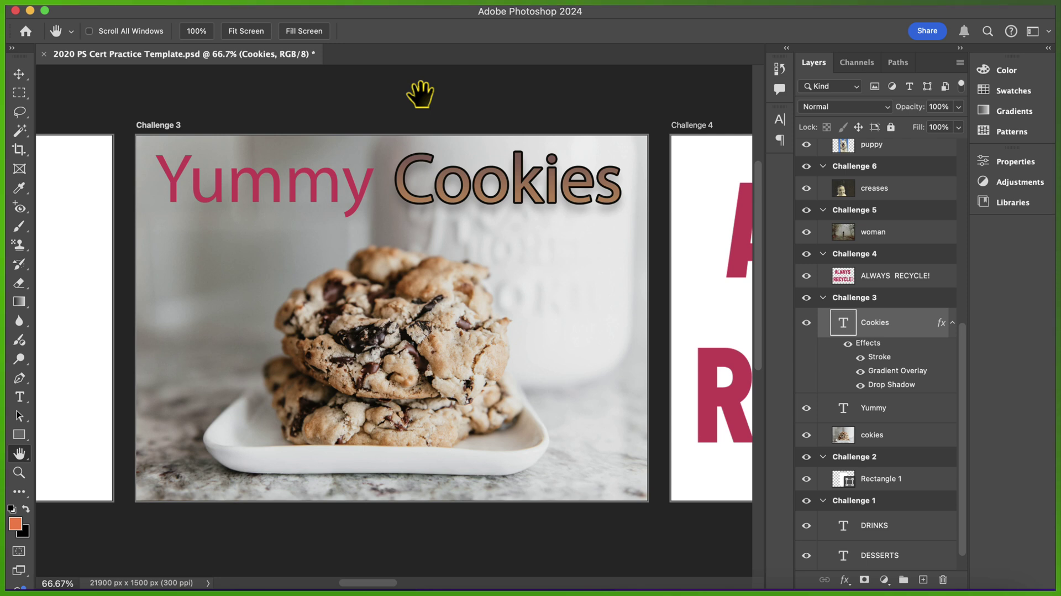
click(876, 352)
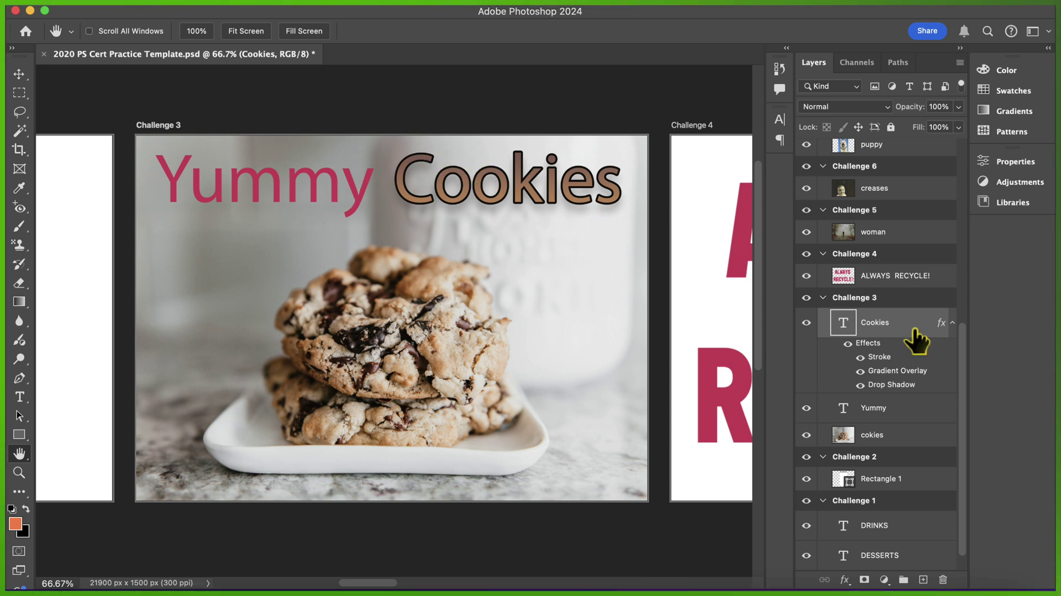
right_click(915, 332)
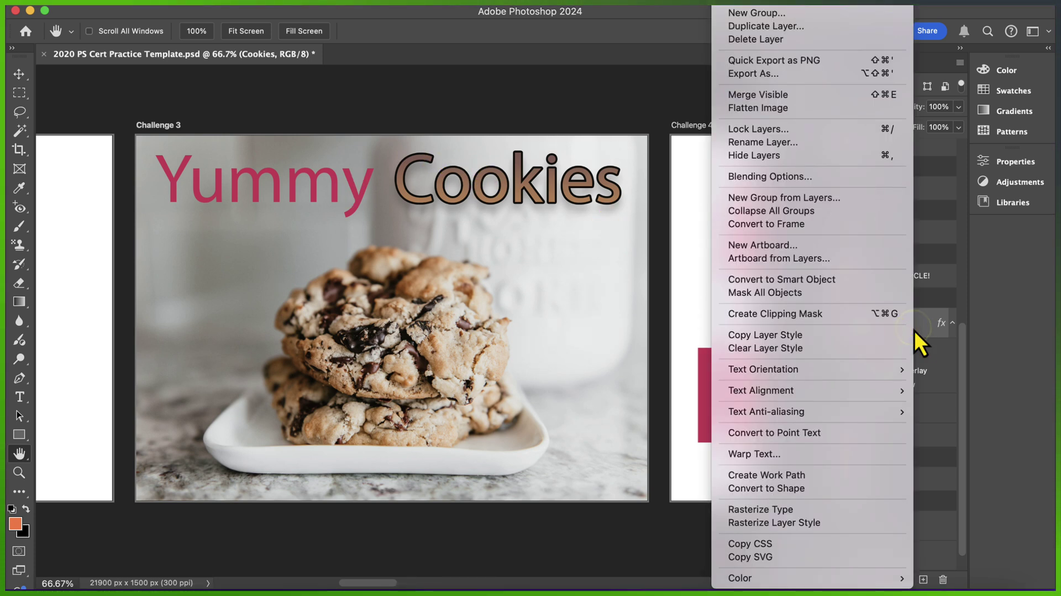
click(816, 335)
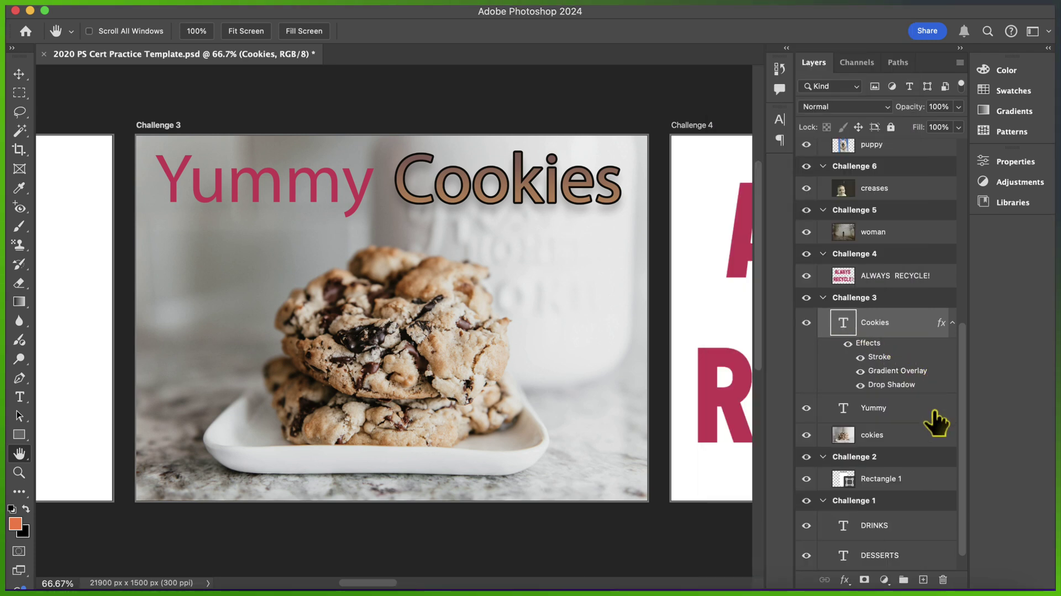
click(932, 422)
right_click(939, 423)
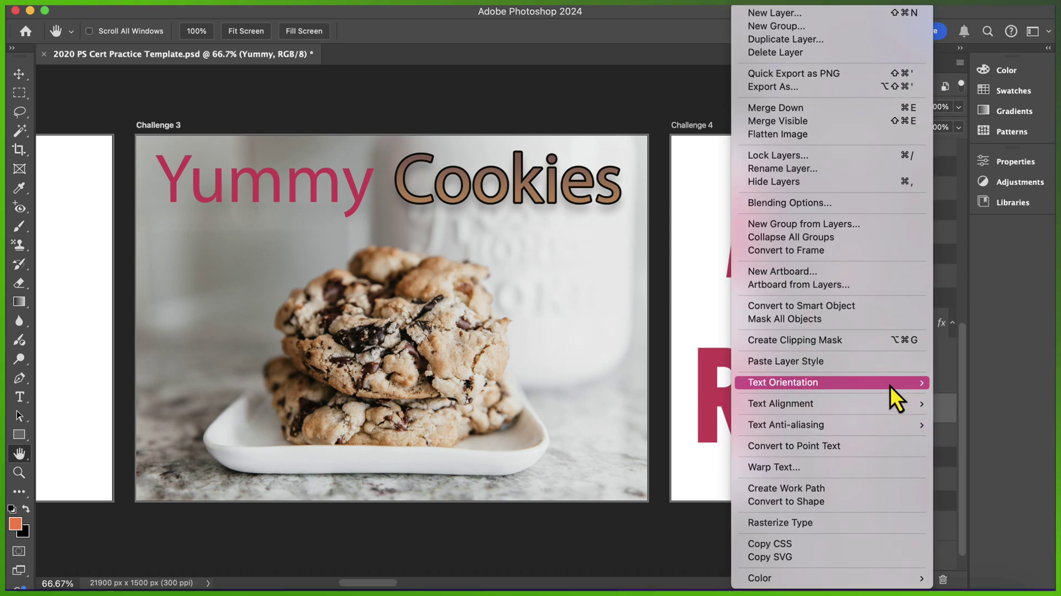
click(829, 360)
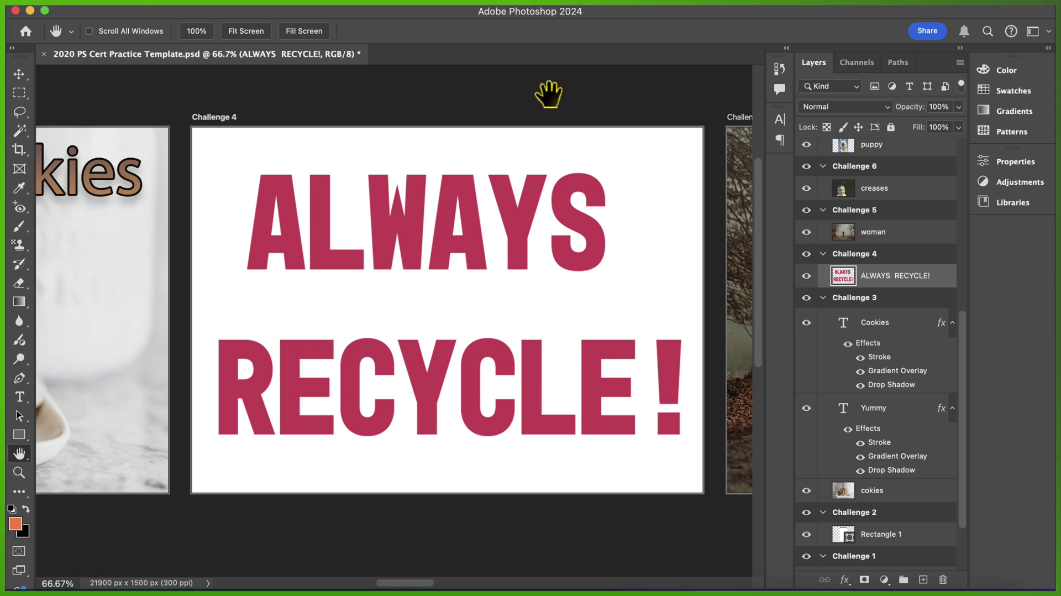
- Apply the green grass preset from the Natural styles to the ALWAYS RECYCLE! layer on the Challenge 4 artboard
click(508, 5)
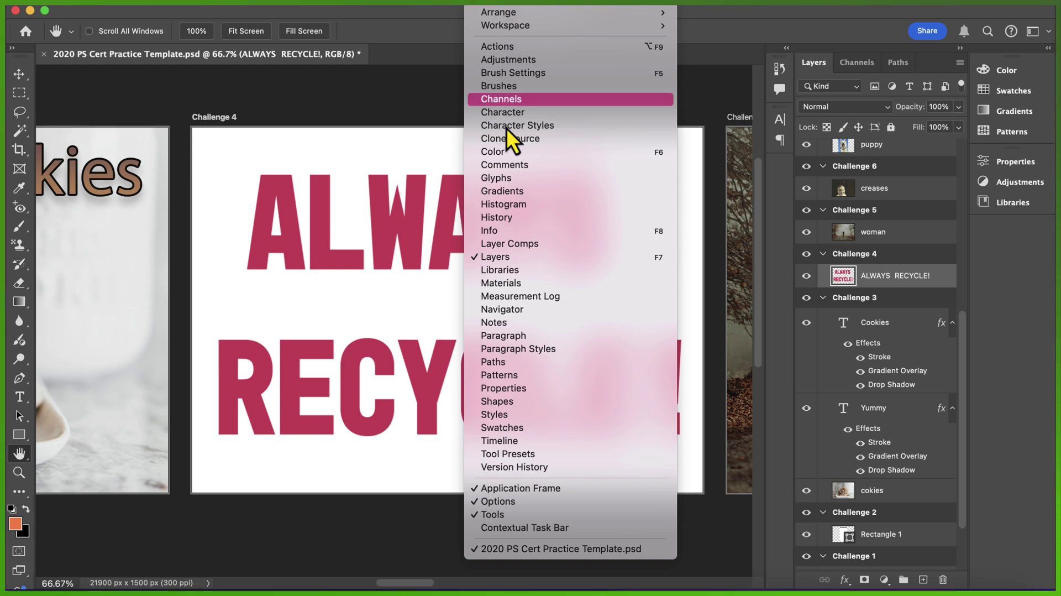
click(528, 416)
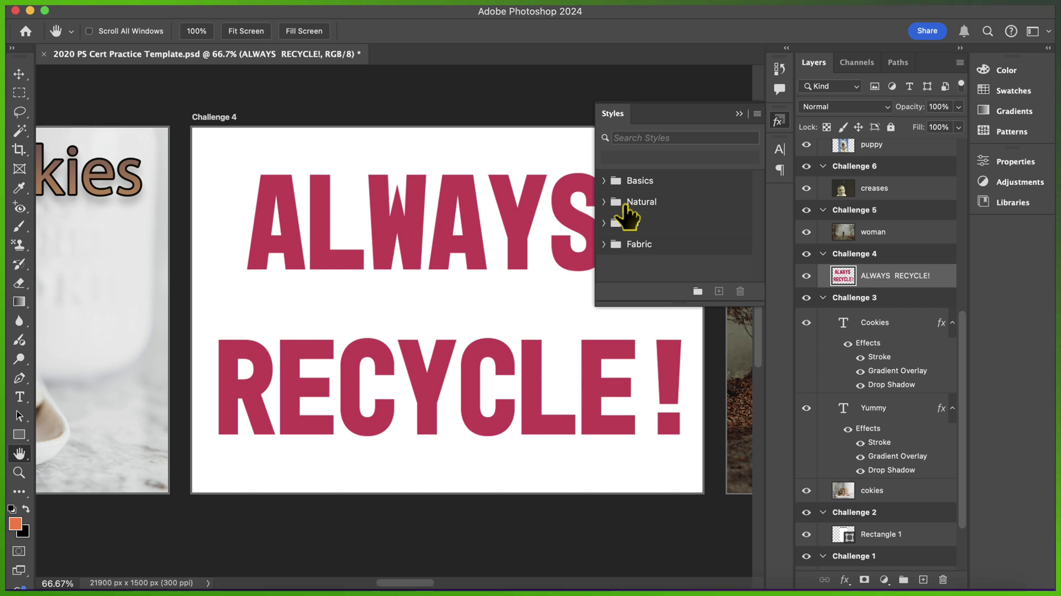
click(603, 180)
click(604, 249)
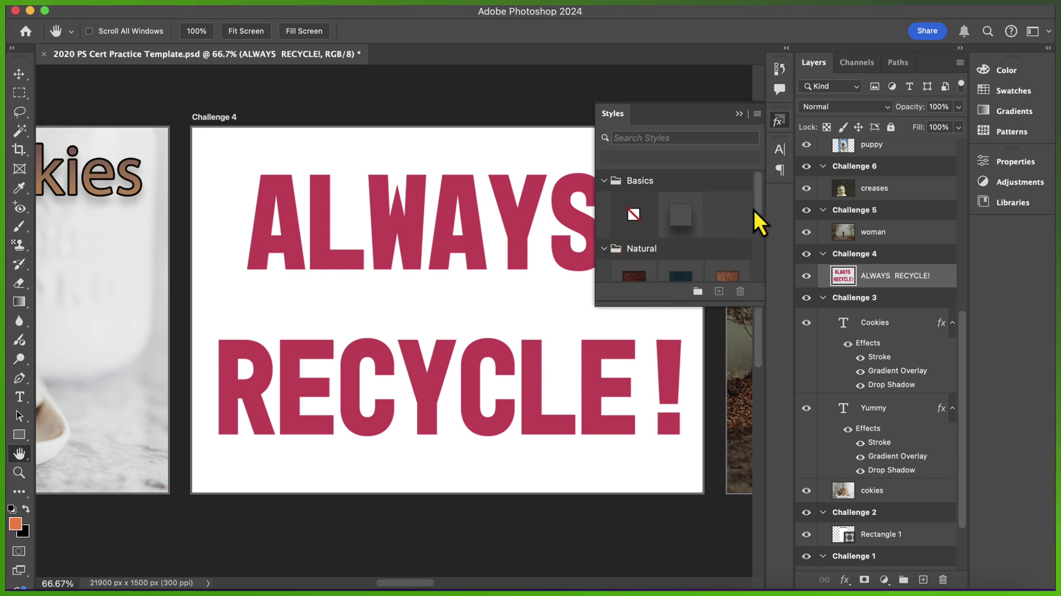
drag(760, 202, 761, 244)
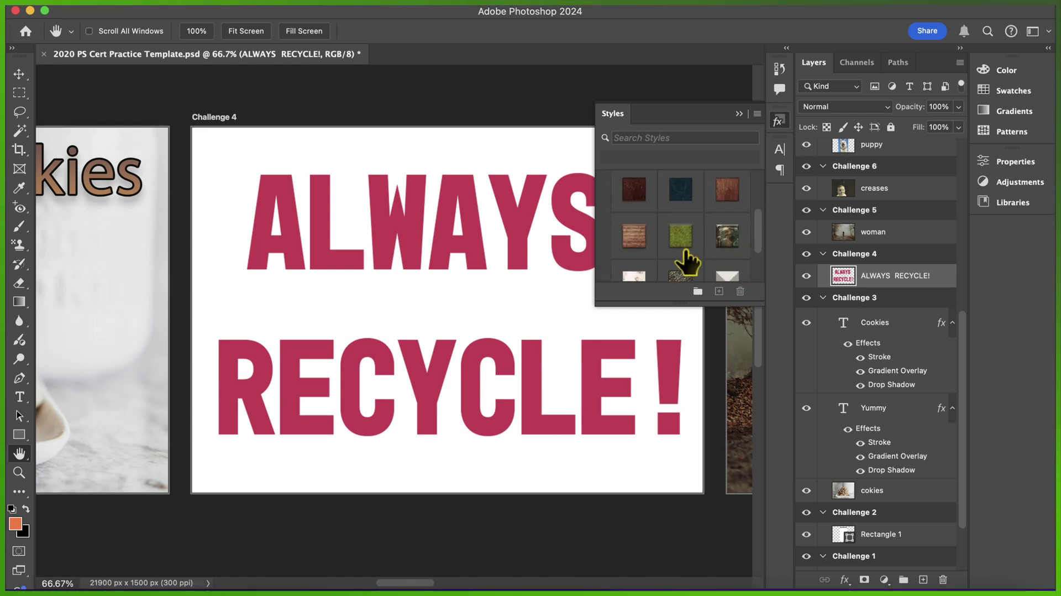
click(682, 249)
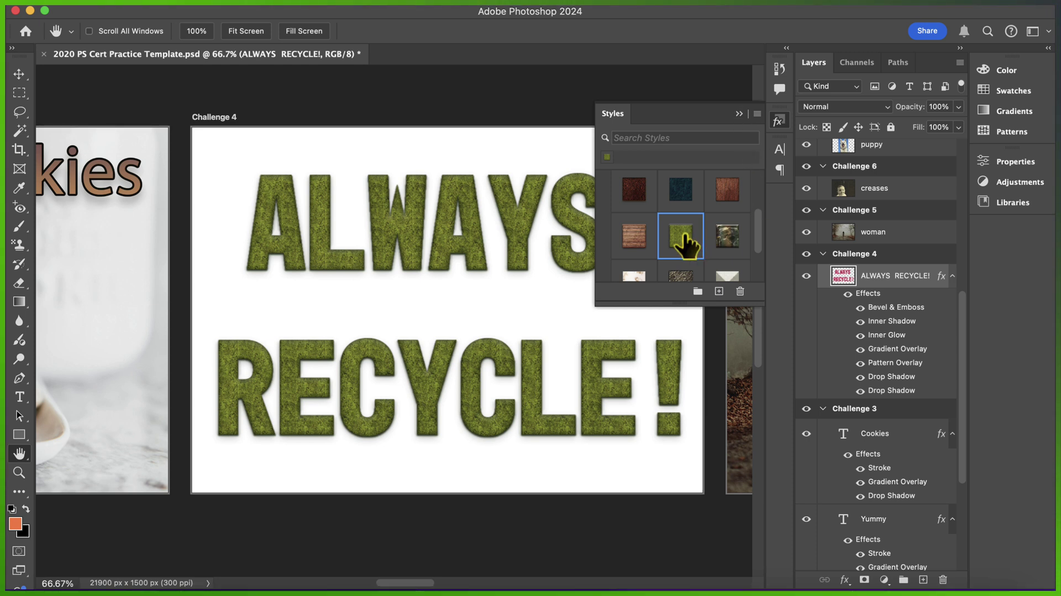
click(739, 113)
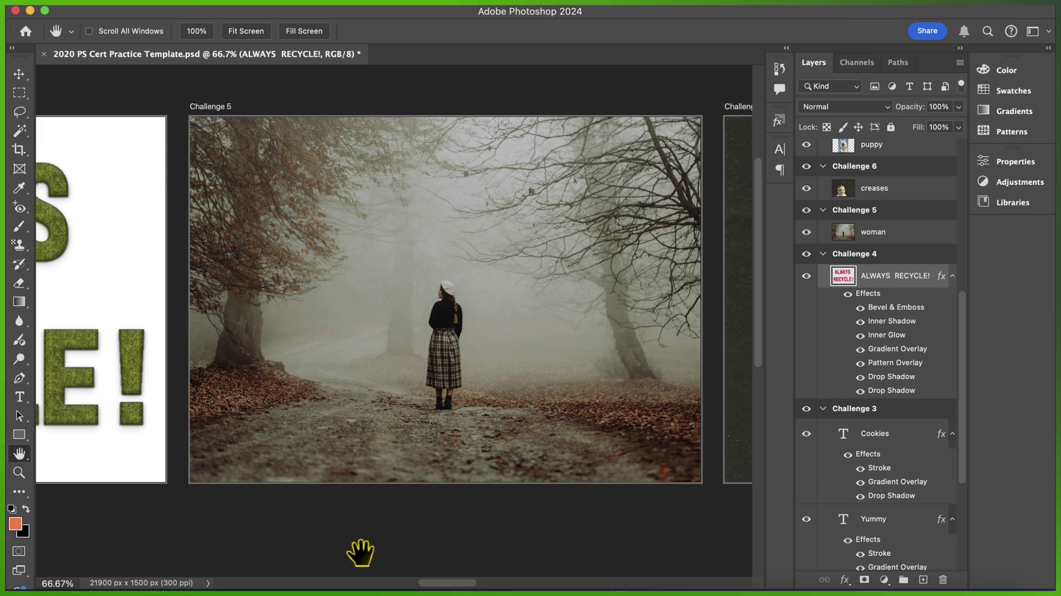
- Lasso a loose freehand selection around the standing woman on the woman layer of the Challenge 5 artboard
click(901, 231)
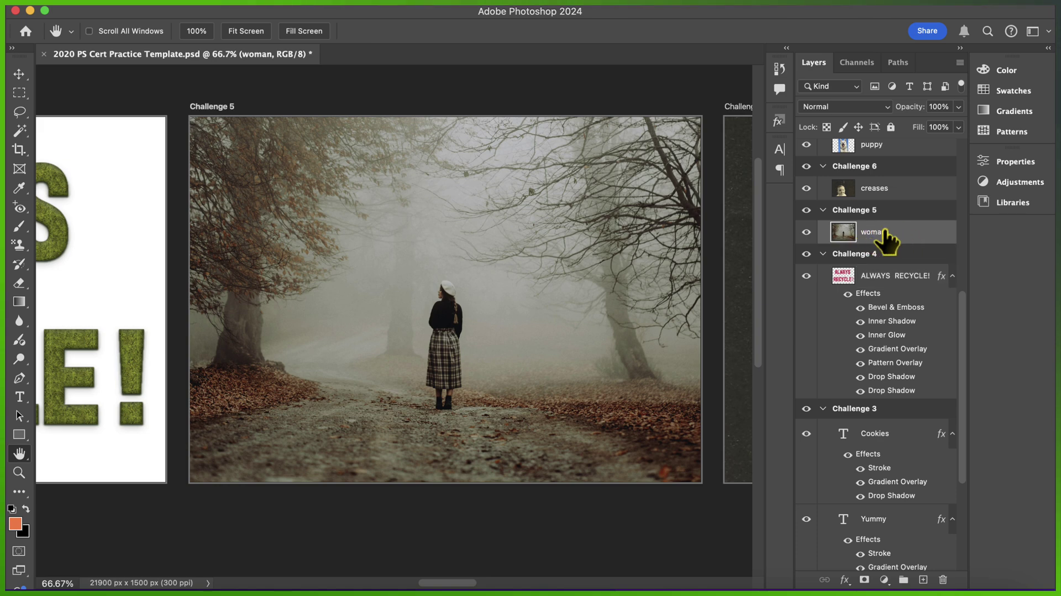
scroll(903, 237, up, 5)
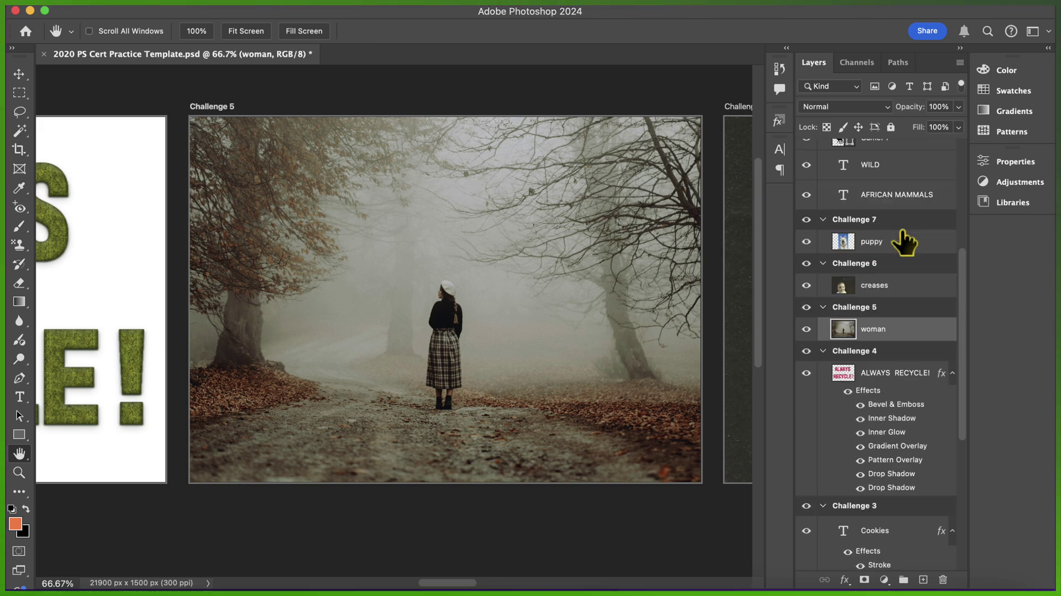
scroll(903, 243, up, 1)
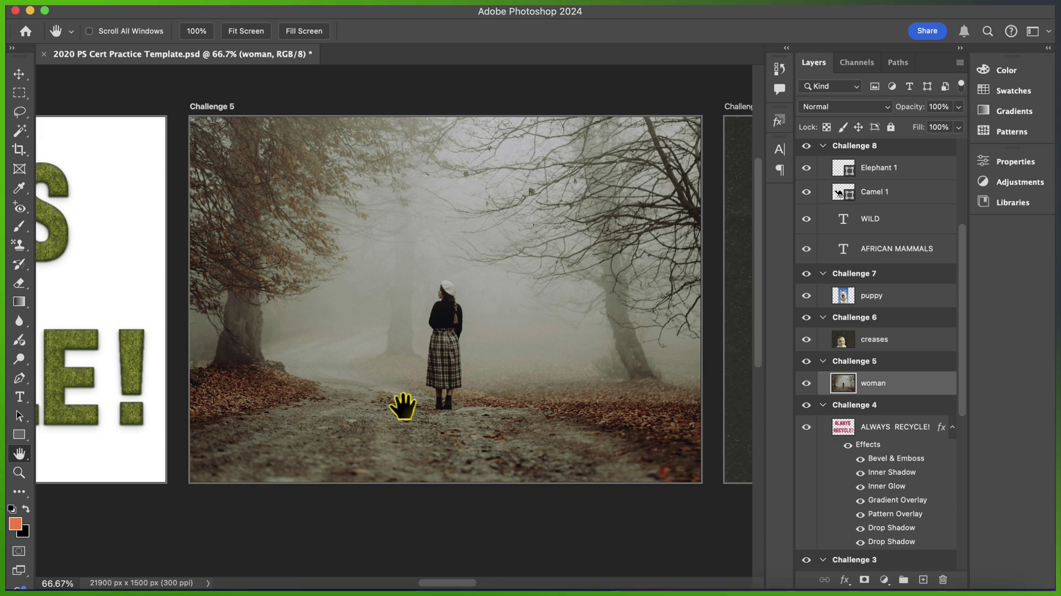
click(20, 112)
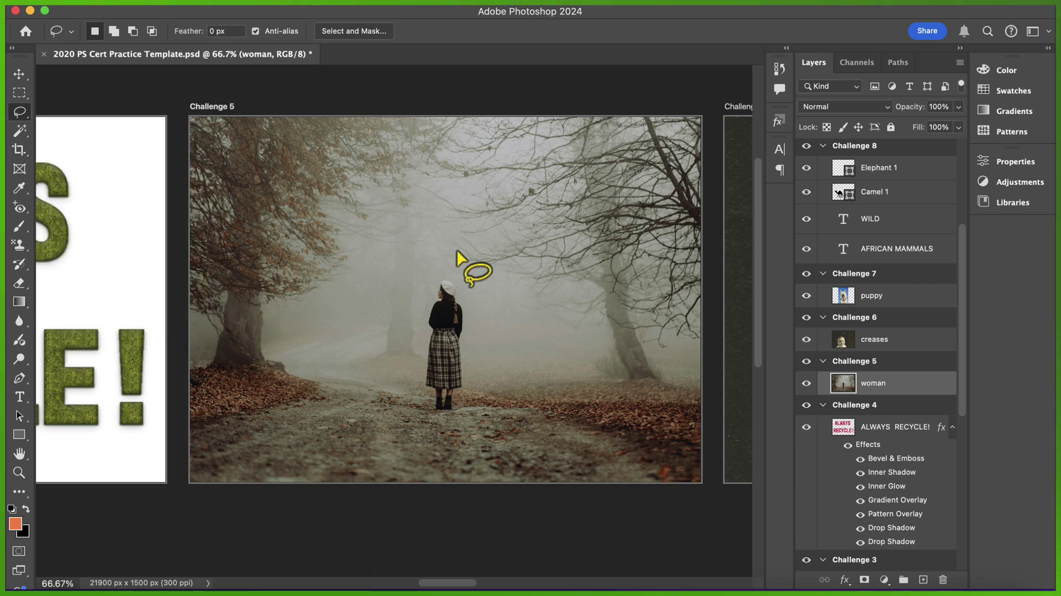
mouse_move(446, 271)
mouse_down()
mouse_move(424, 387)
mouse_move(434, 407)
mouse_move(461, 409)
mouse_move(473, 322)
mouse_move(447, 270)
mouse_up()
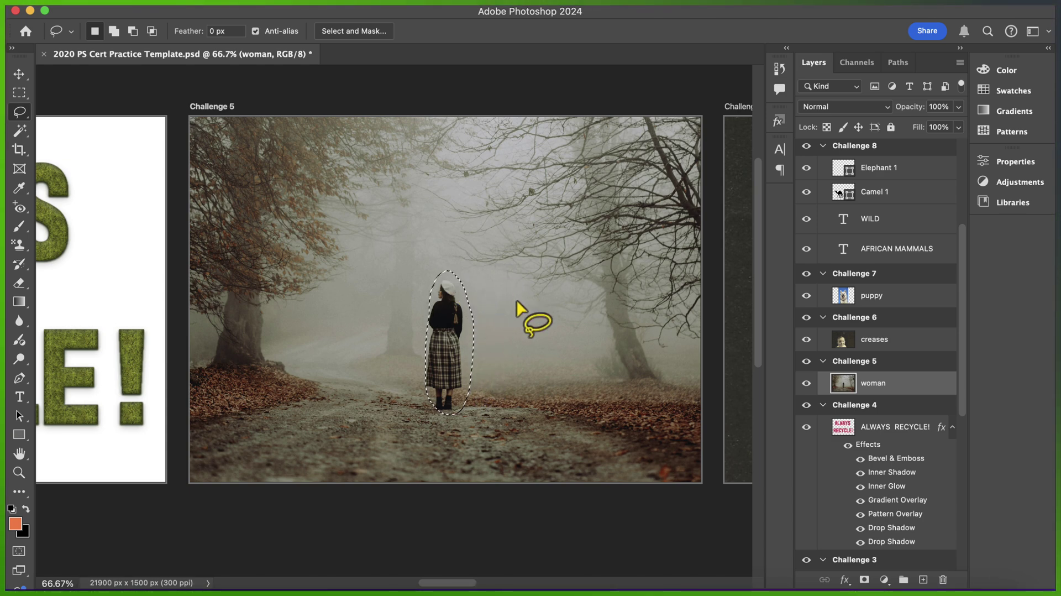
- Remove the selected woman with a Content-Aware fill in Normal mode at 100% opacity
click(173, 6)
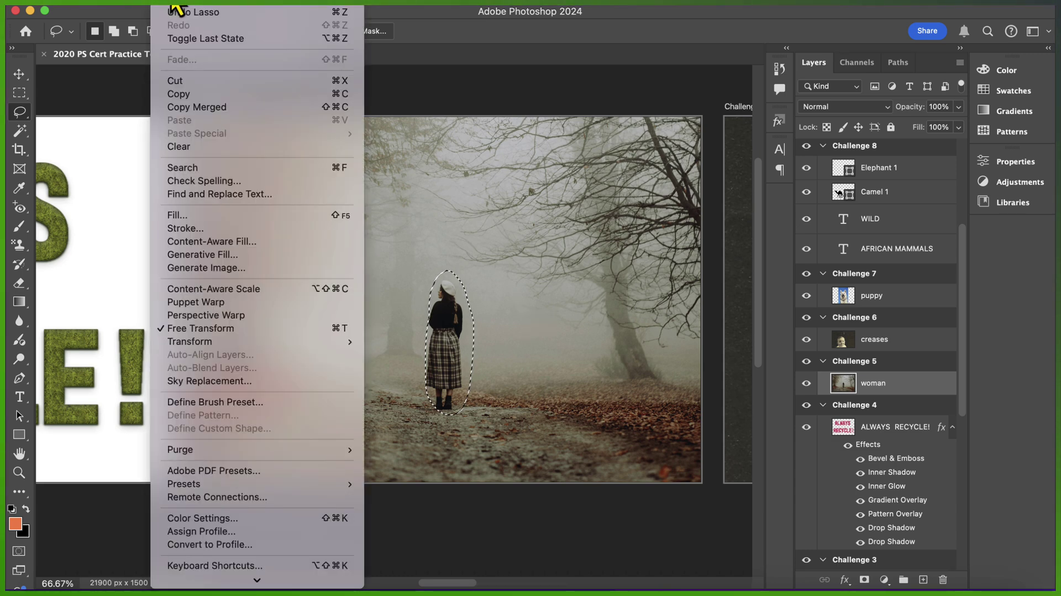
click(211, 215)
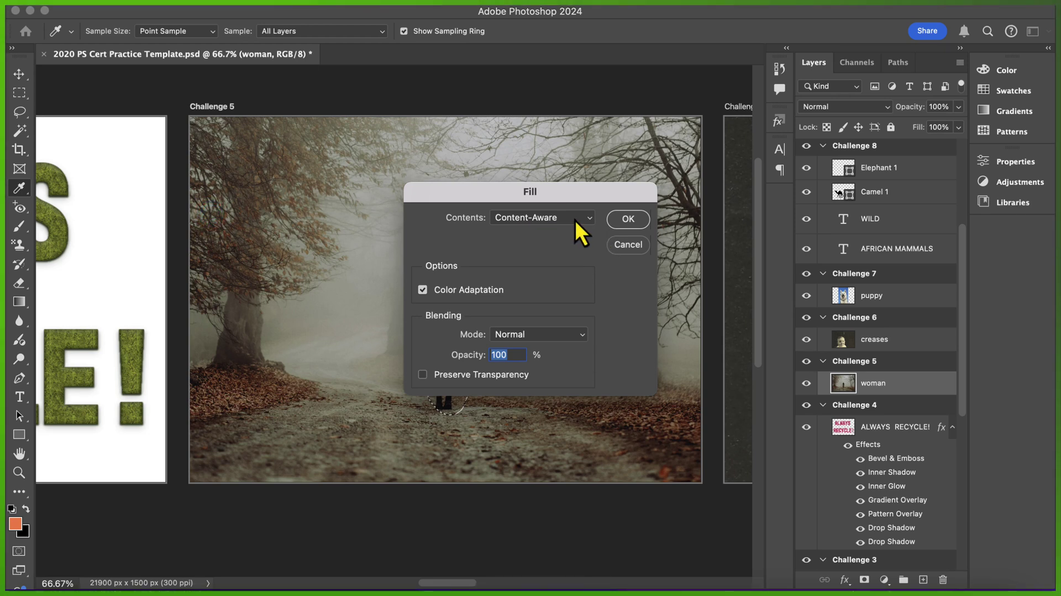
click(622, 224)
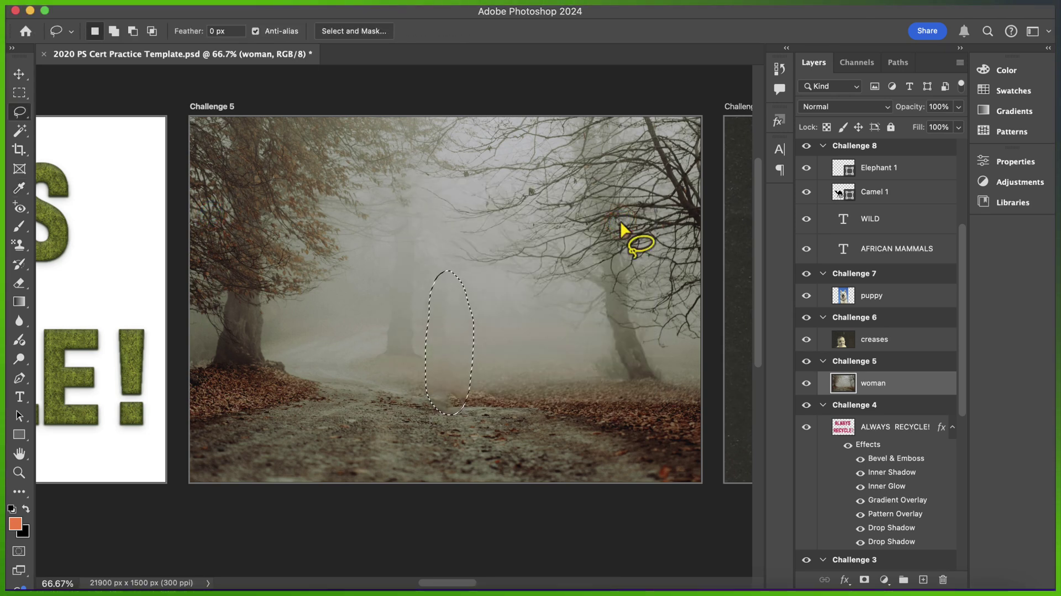
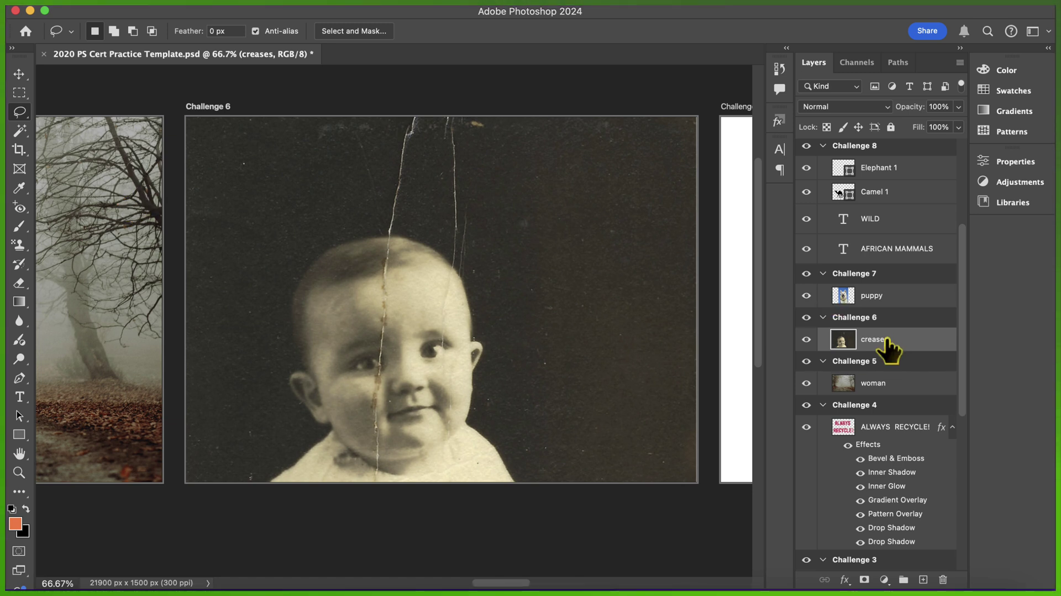
- Paint over the two long creases in the dark background above the baby's head with the Spot Healing Brush on the creases layer
click(25, 243)
click(21, 207)
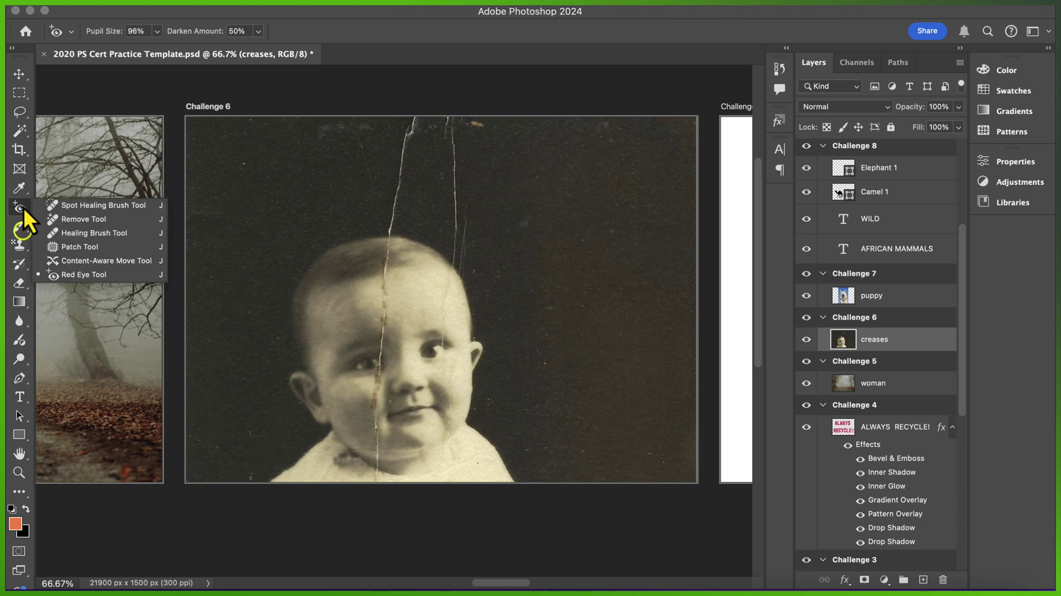
click(87, 208)
mouse_move(449, 130)
mouse_down()
mouse_move(466, 247)
mouse_move(448, 163)
mouse_up()
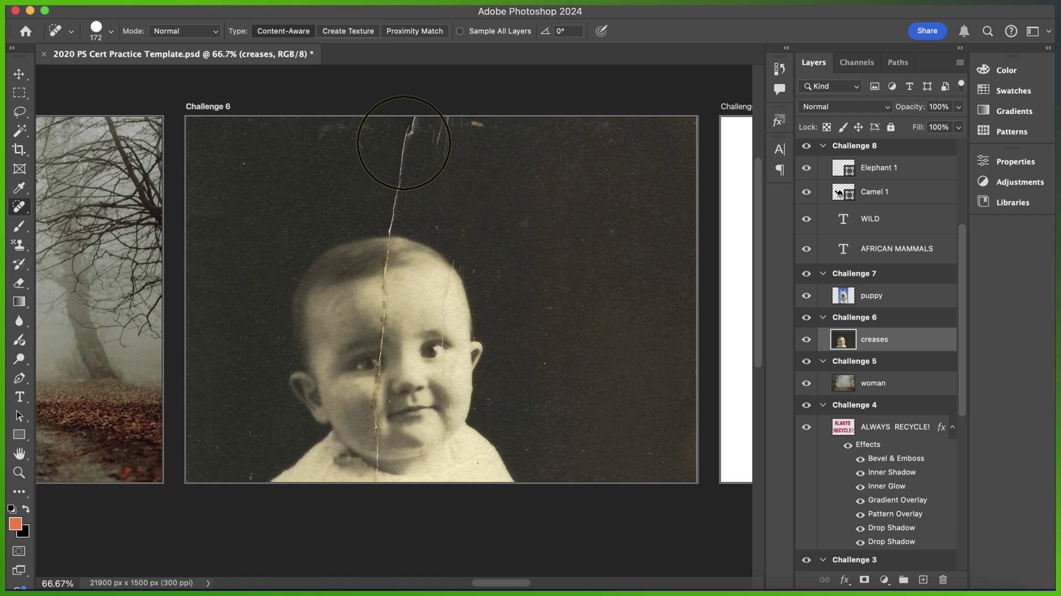
mouse_move(393, 208)
mouse_down()
mouse_move(396, 161)
mouse_move(409, 173)
mouse_move(409, 88)
mouse_up()
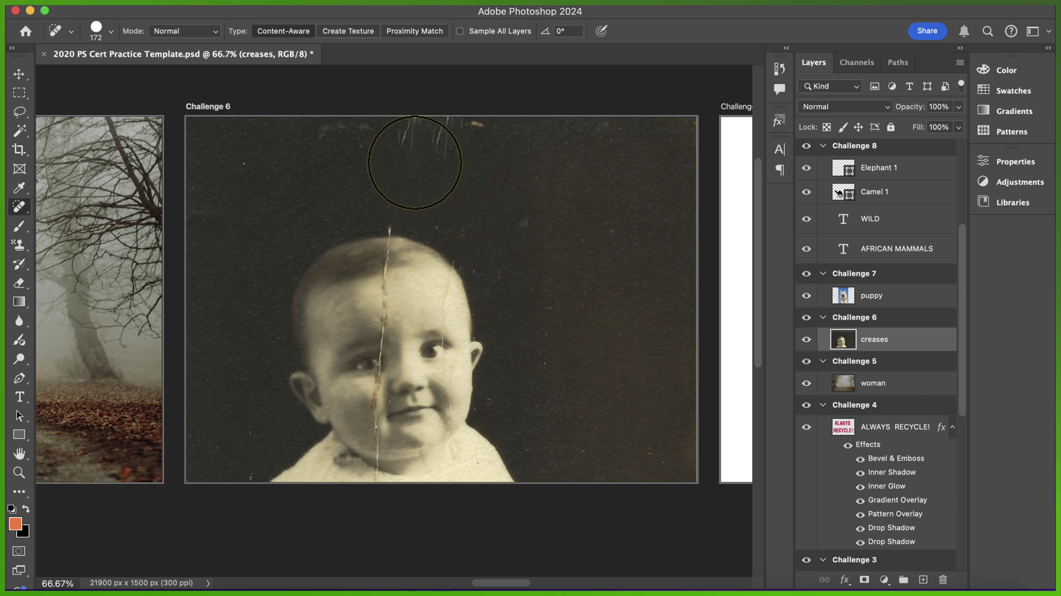
drag(409, 156, 408, 86)
- Patch the remaining scratches along the photo's upper edge and the area above the baby's head with clean nearby background, using the Patch tool
right_click(19, 206)
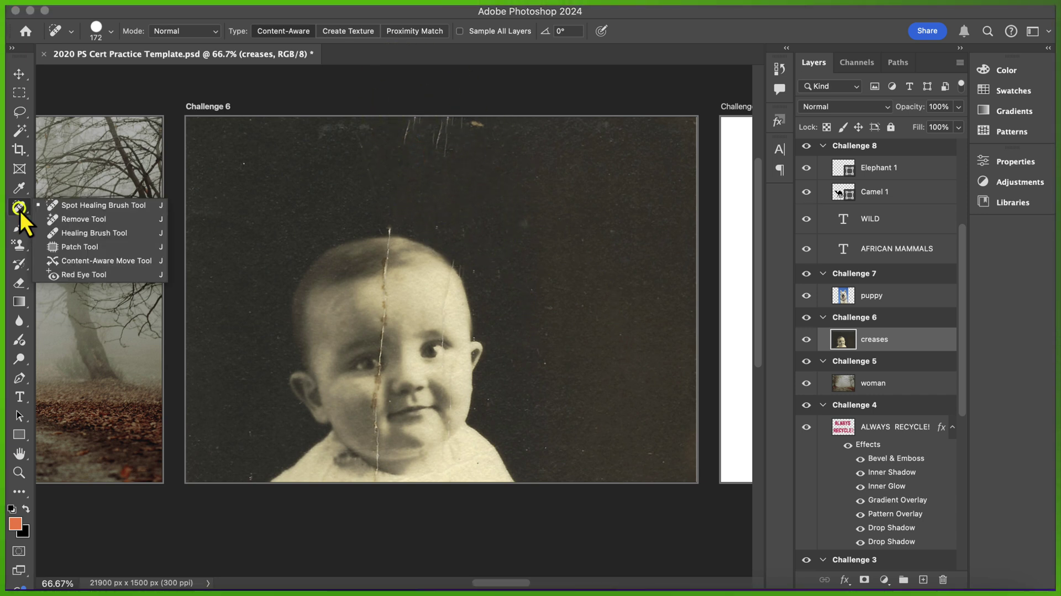
click(79, 247)
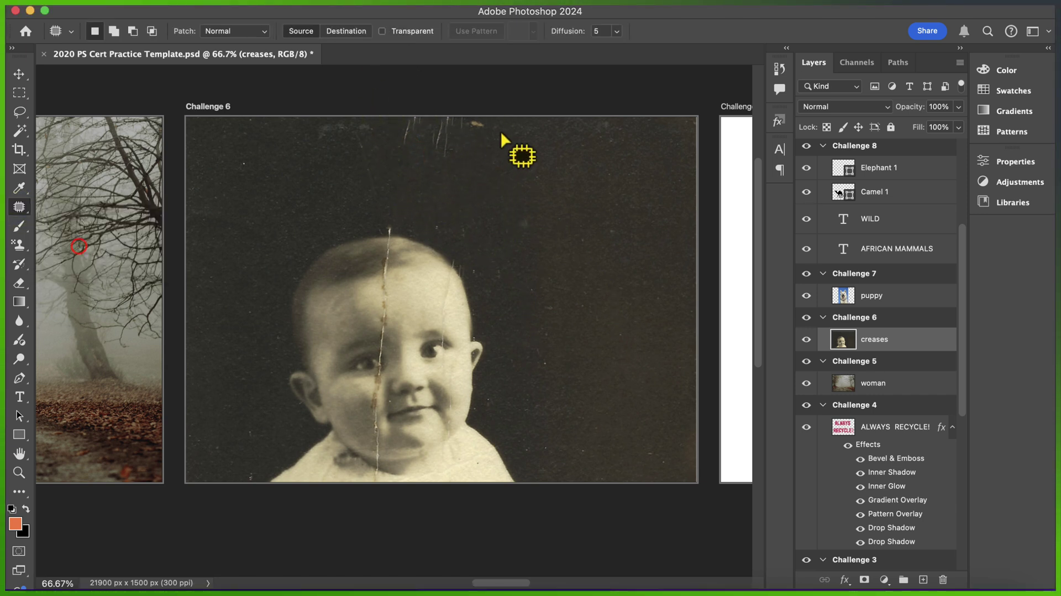
drag(452, 112, 388, 128)
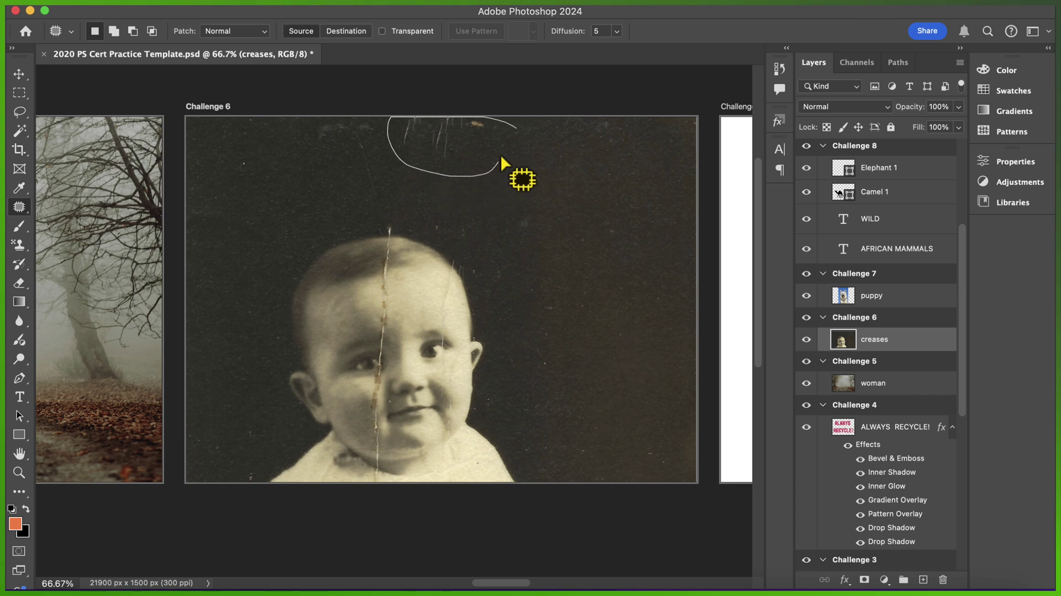
drag(500, 158, 504, 149)
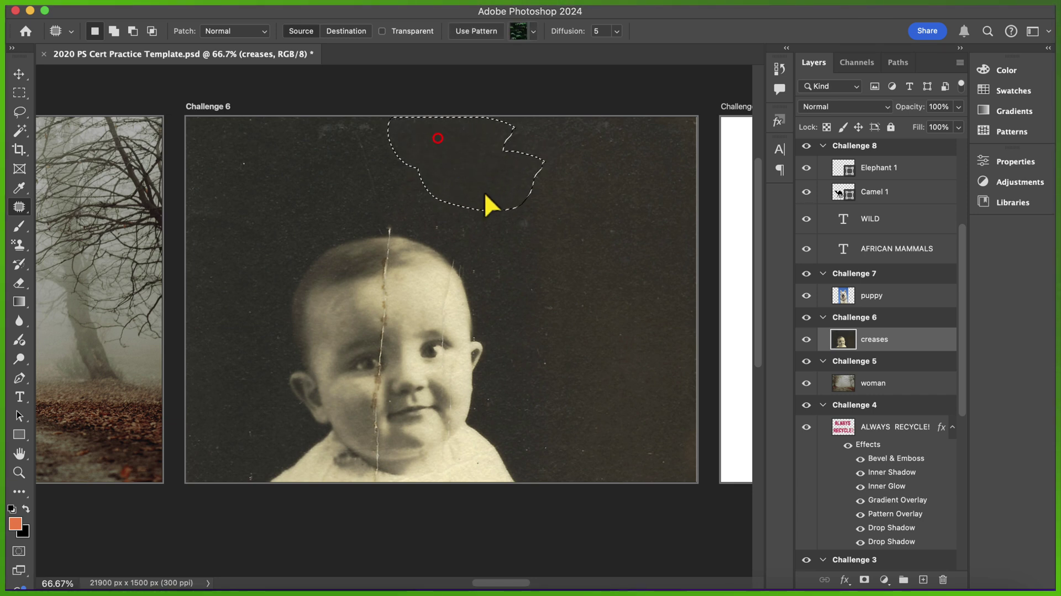
drag(485, 195, 534, 236)
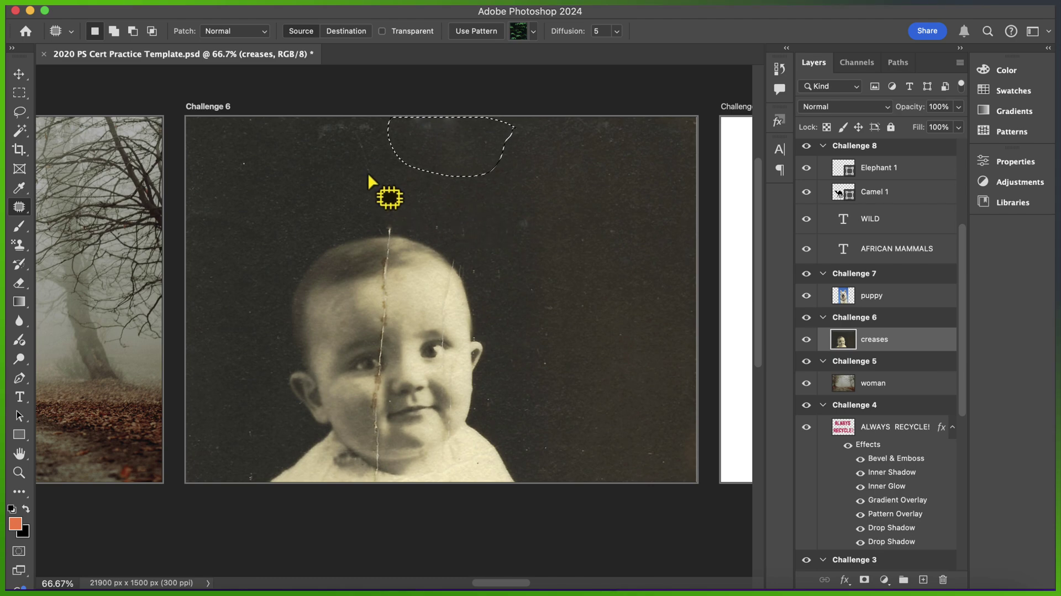
mouse_move(371, 145)
mouse_down()
mouse_move(345, 133)
mouse_move(341, 199)
mouse_move(426, 217)
mouse_up()
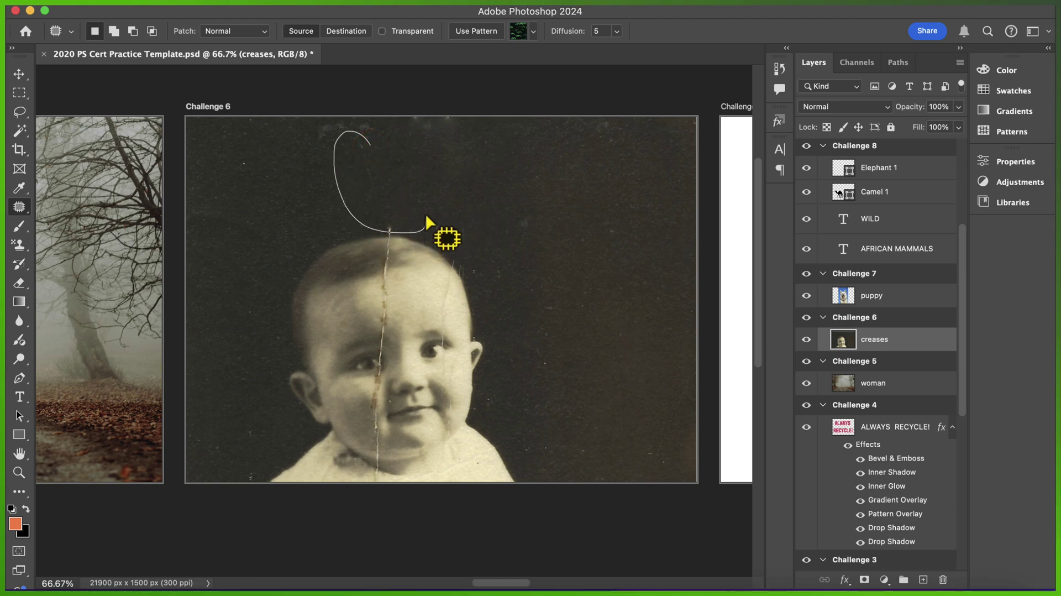
drag(378, 147, 409, 179)
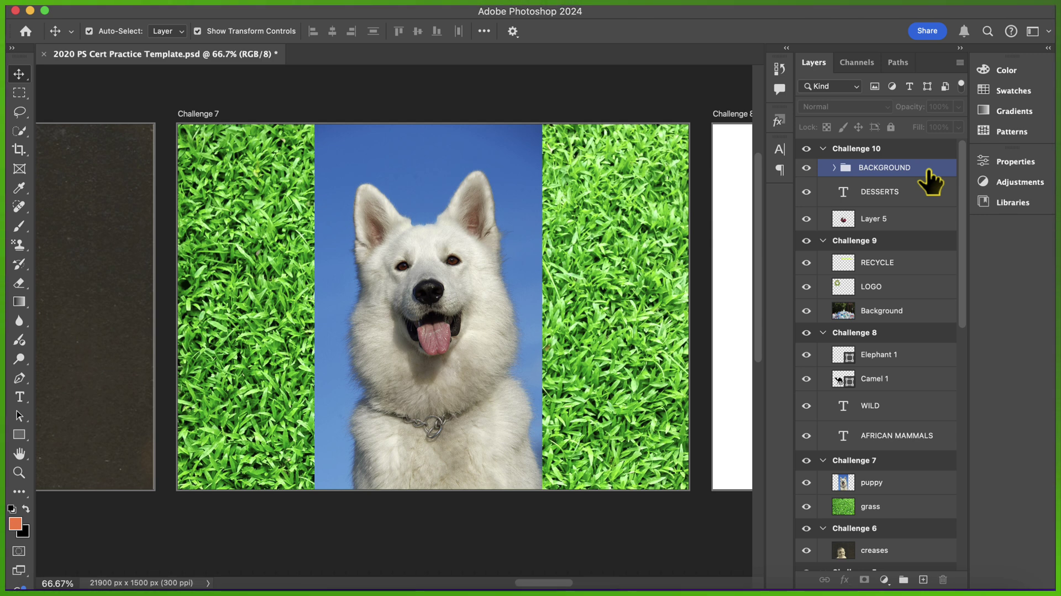
- Select the dog on the puppy layer with Select Subject and add a layer mask that hides its blue background
click(558, 330)
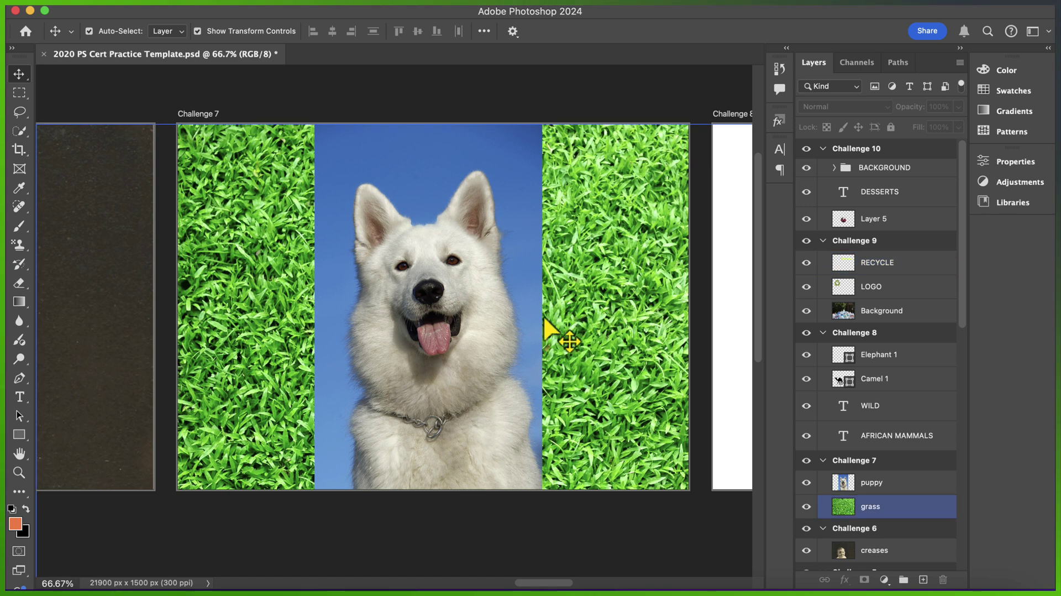
click(530, 300)
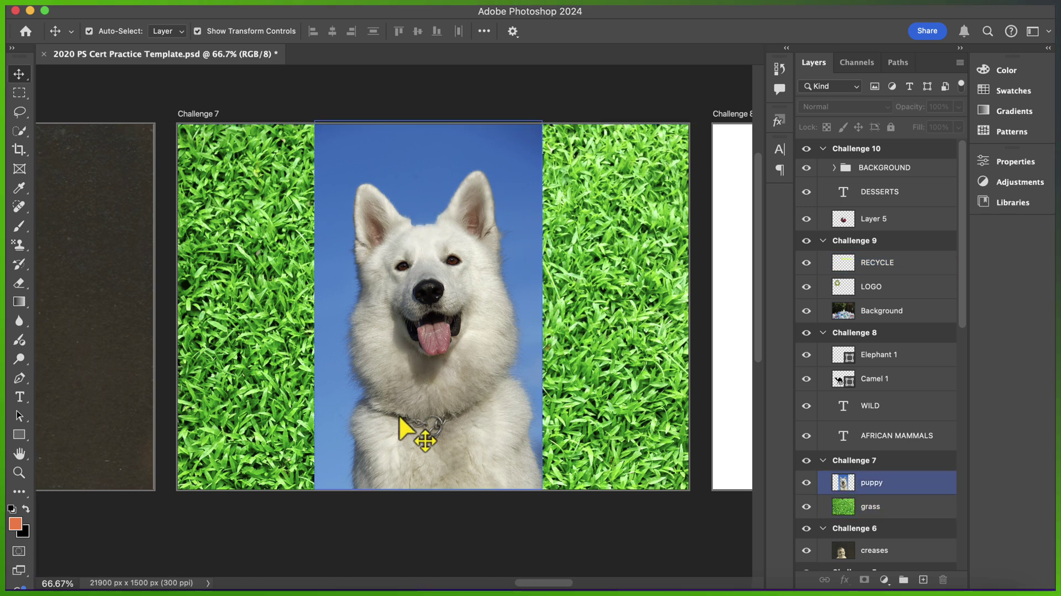
click(812, 439)
click(878, 482)
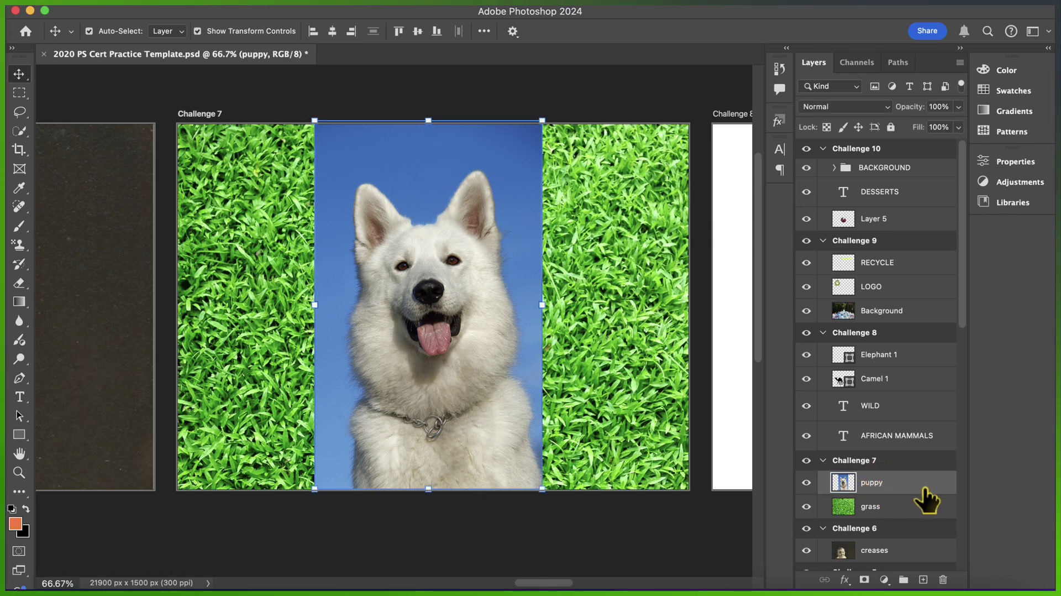
click(21, 134)
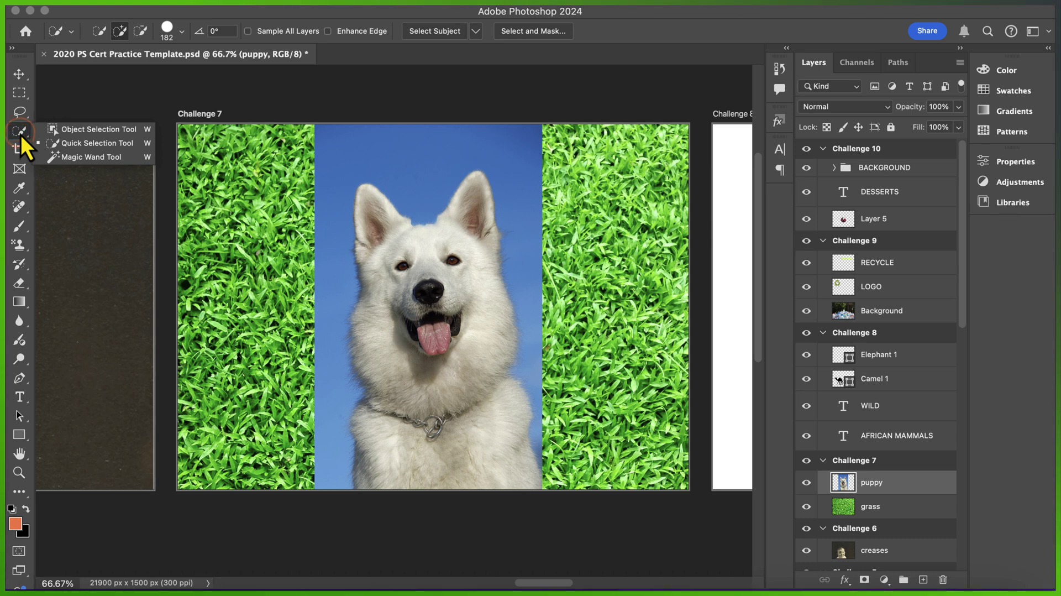
click(433, 31)
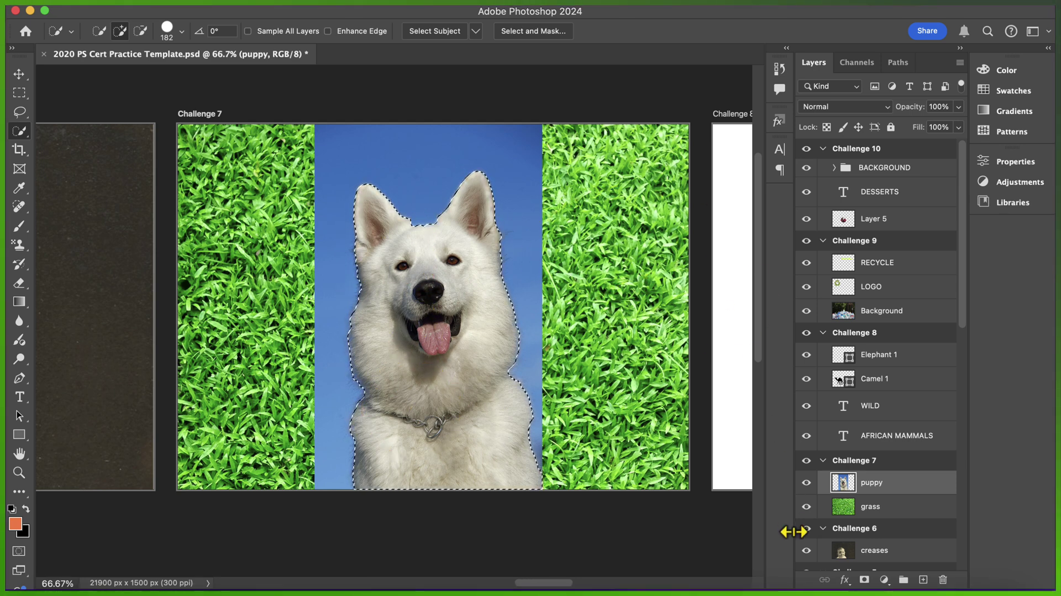
click(865, 579)
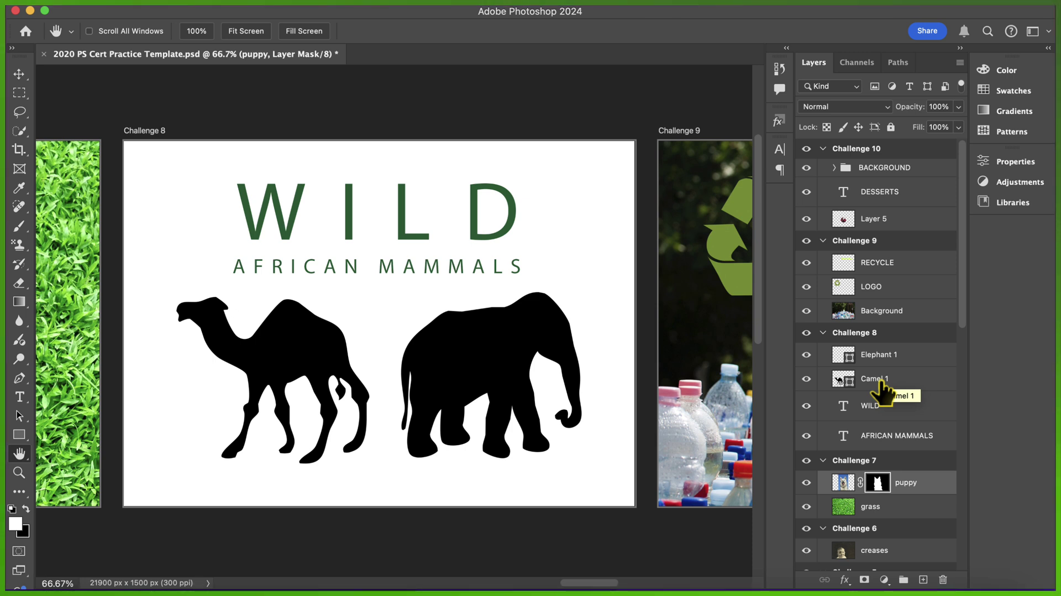
- Hide the WILD and AFRICAN MAMMALS text layers on the Challenge 8 artboard
click(806, 408)
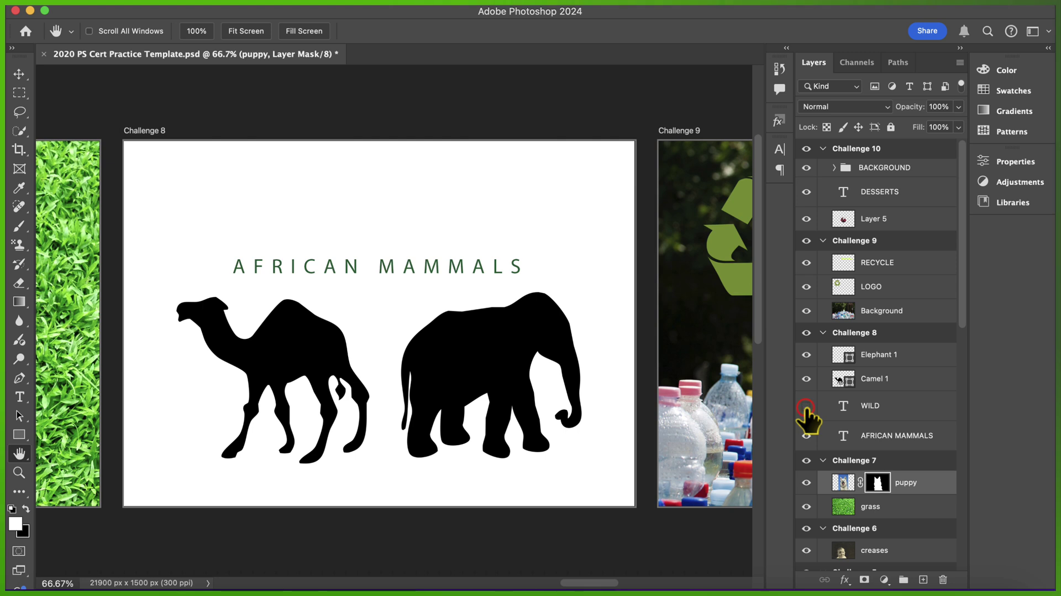
click(807, 437)
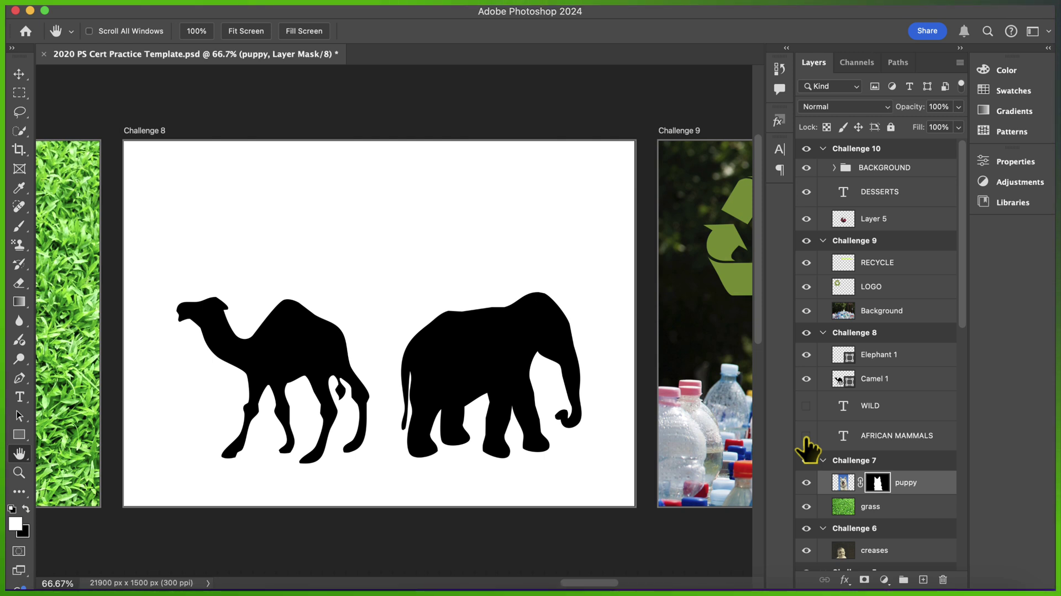
click(806, 436)
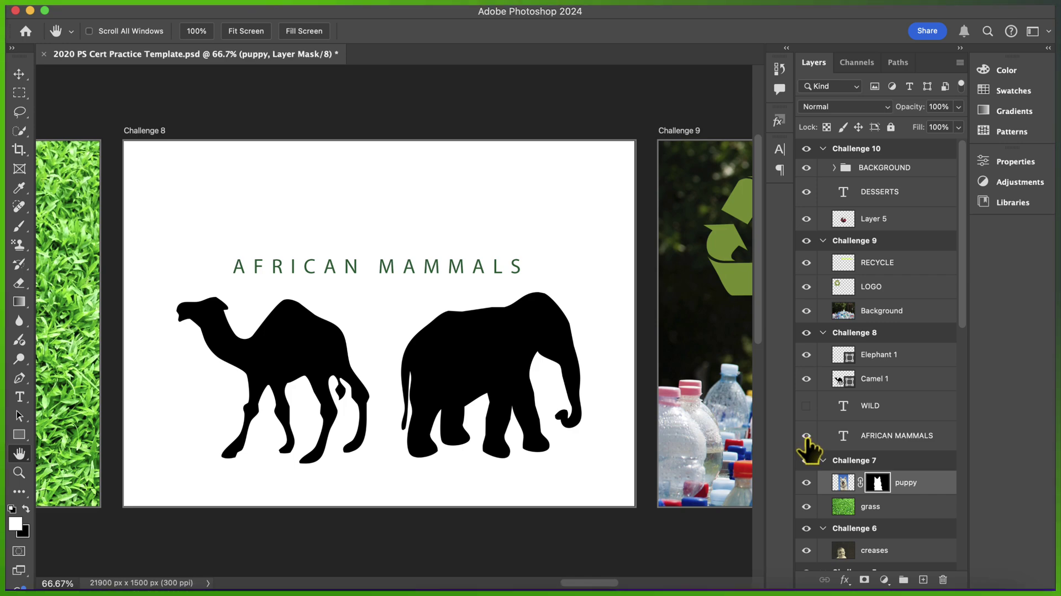
click(807, 437)
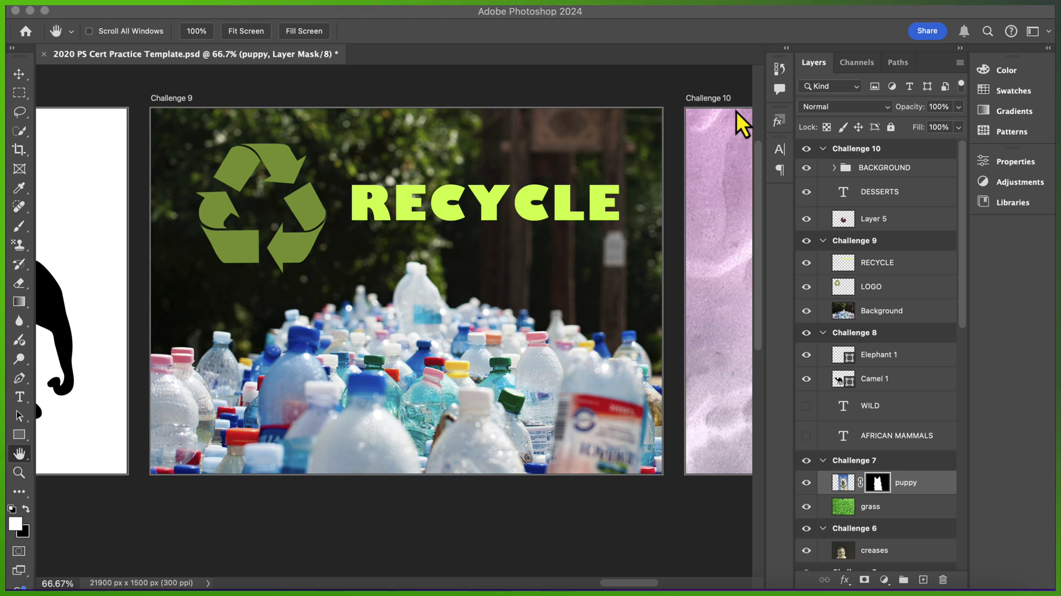
- Add a Black & White adjustment layer directly above the Background photo on the Challenge 9 artboard, below the LOGO and RECYCLE layers
click(883, 311)
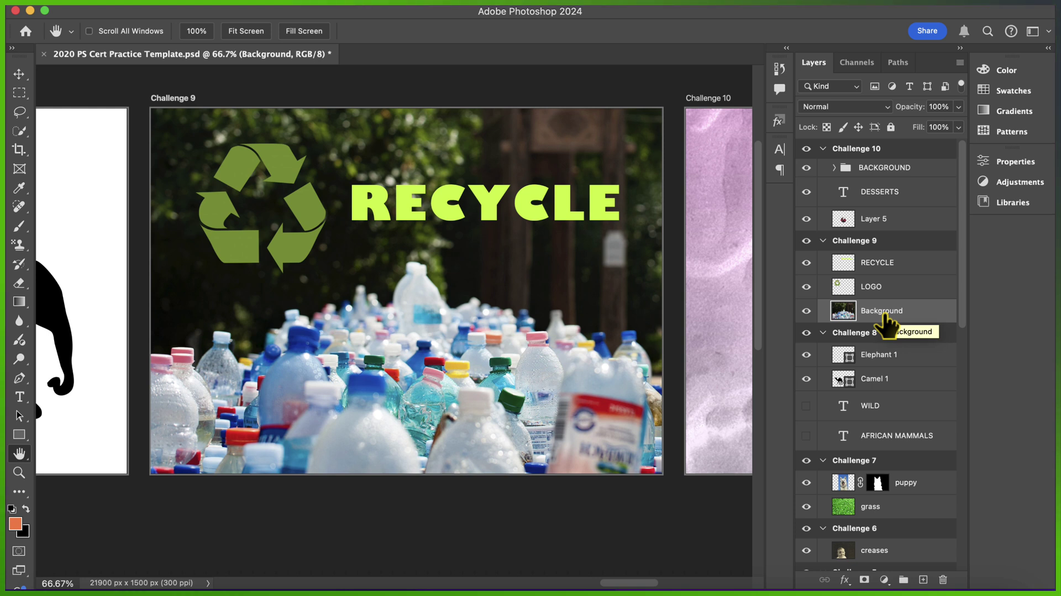
click(1022, 184)
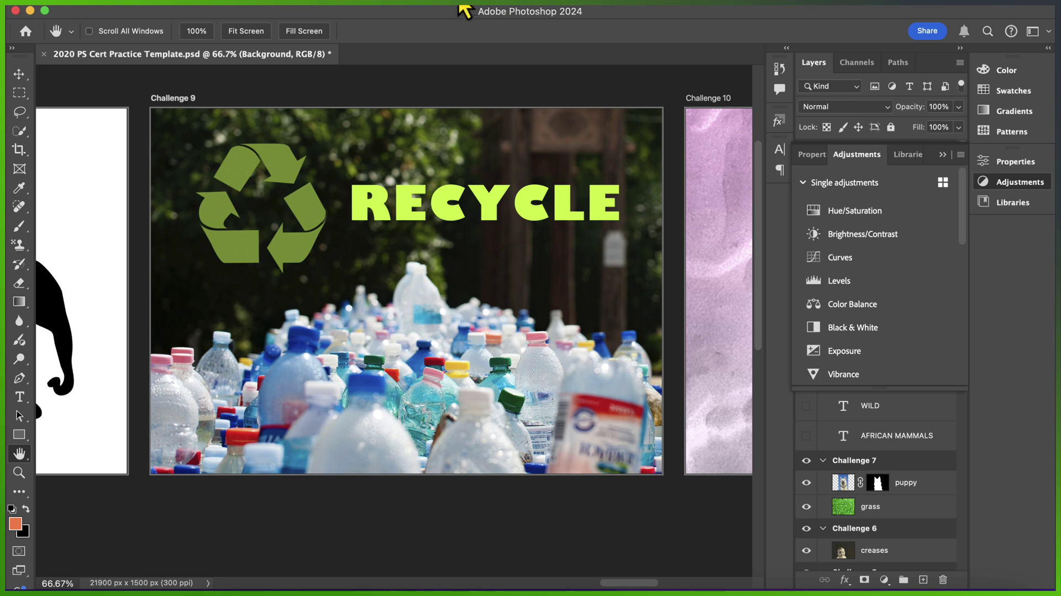
click(495, 10)
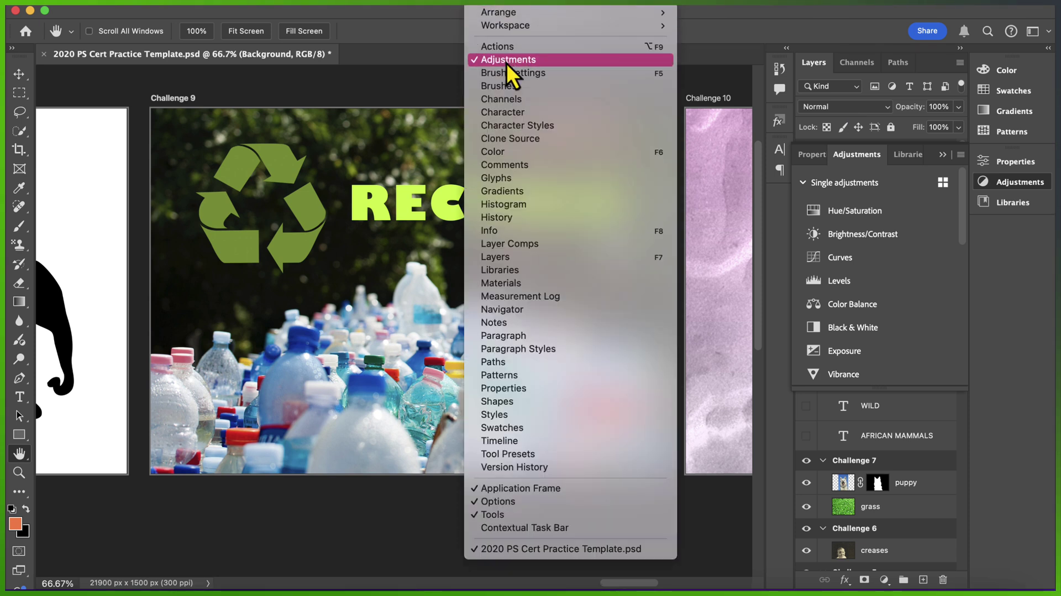
click(981, 254)
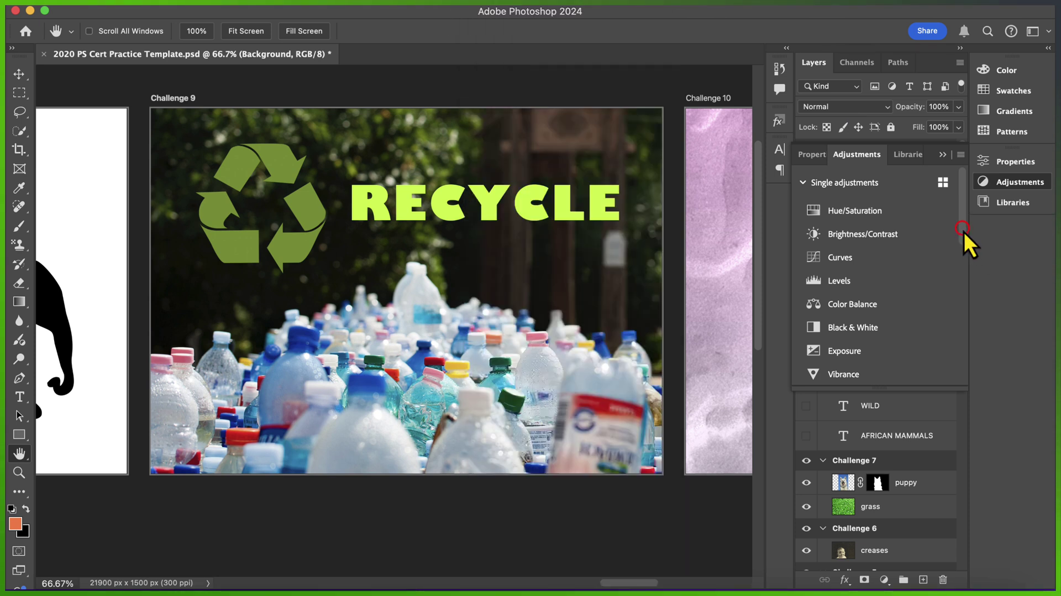
click(896, 327)
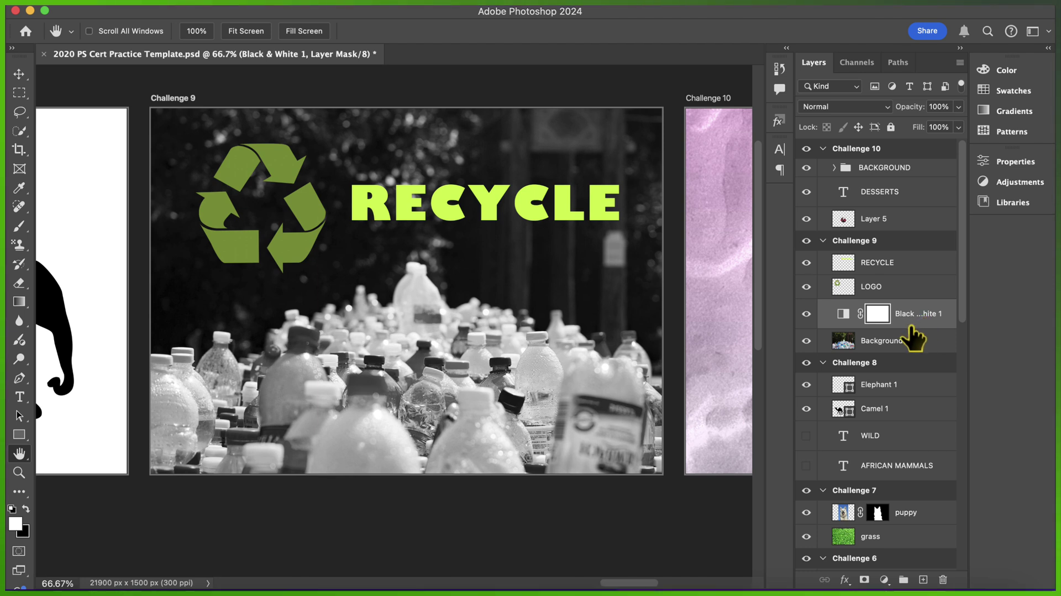
click(806, 314)
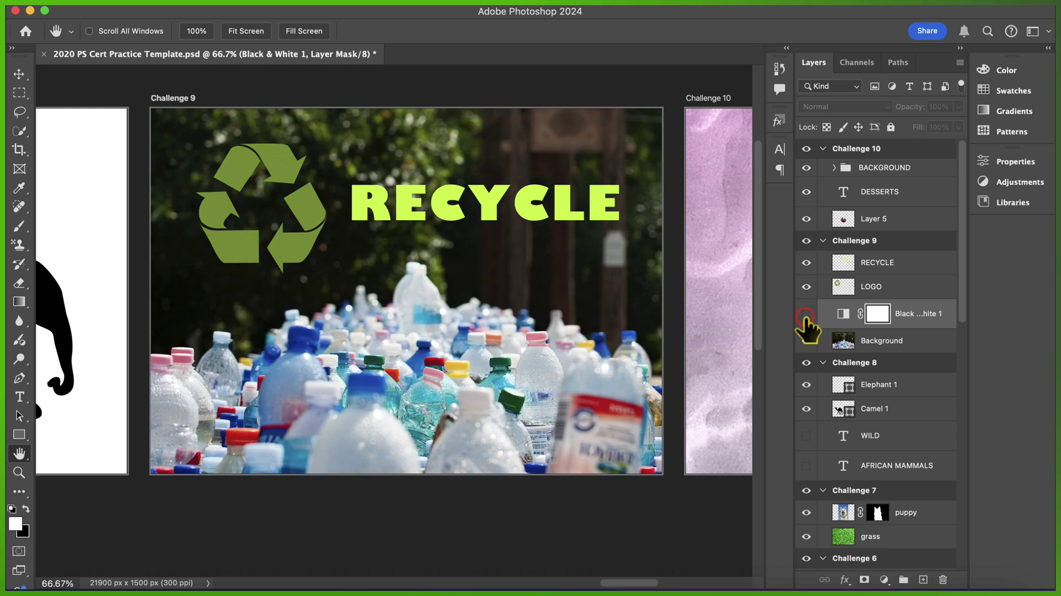
click(806, 315)
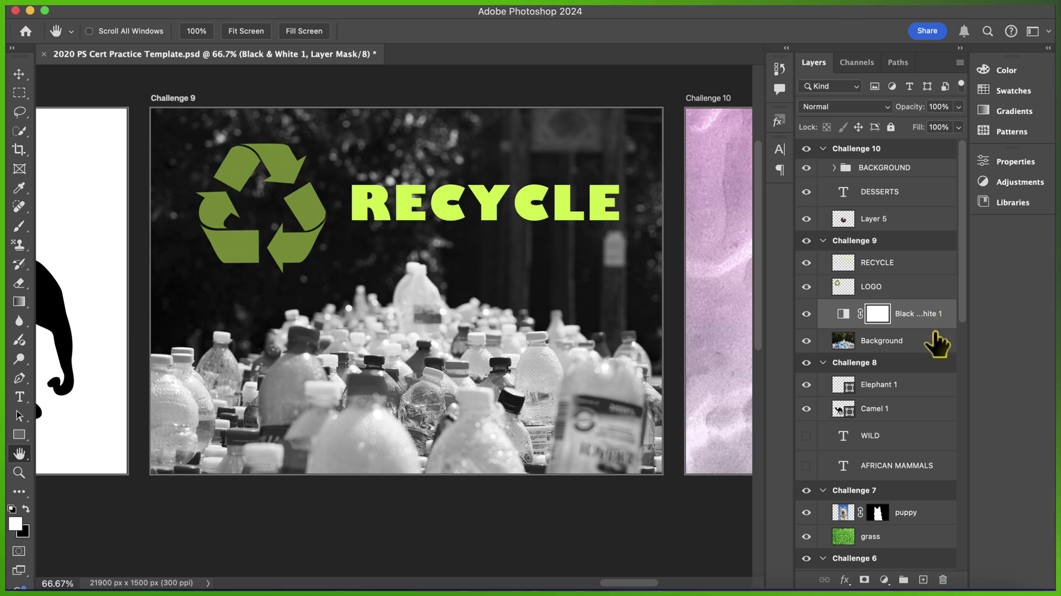
click(918, 269)
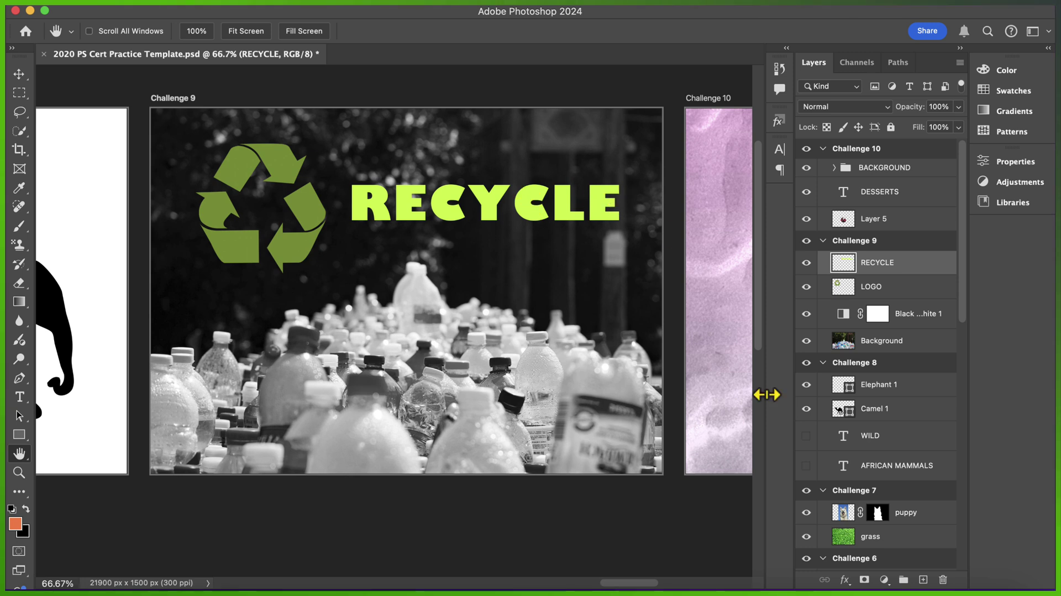
click(913, 304)
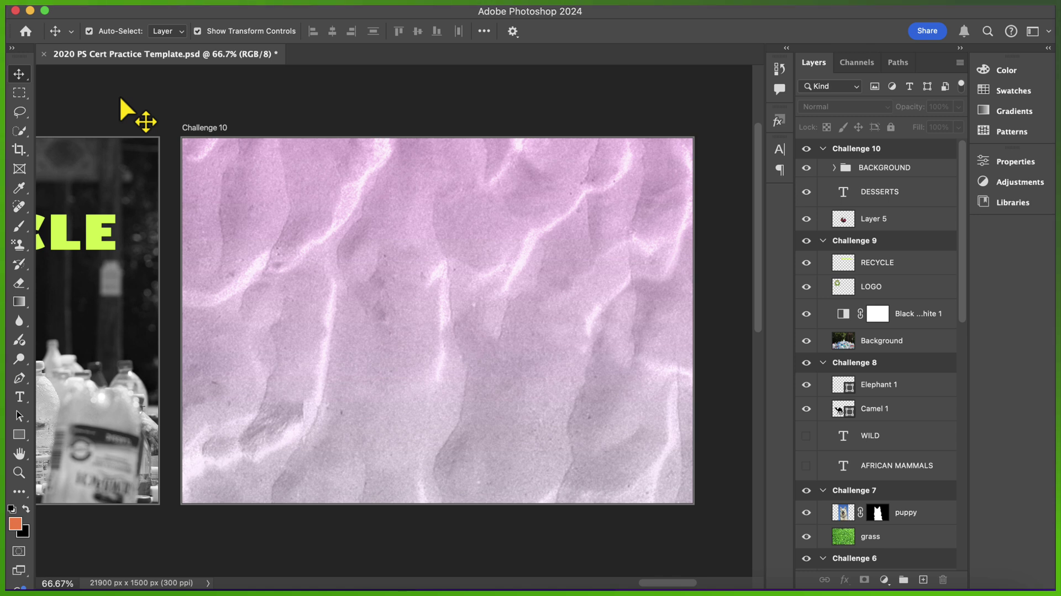
- Group the DESSERTS text layer and Layer 5 together on the Challenge 10 artboard
click(885, 192)
click(897, 169)
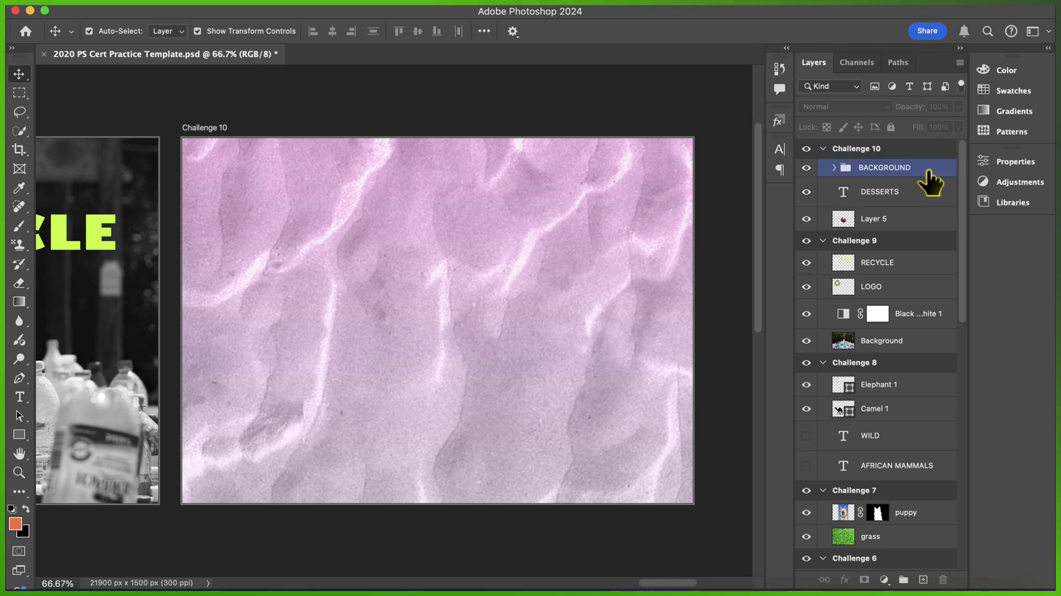
click(916, 194)
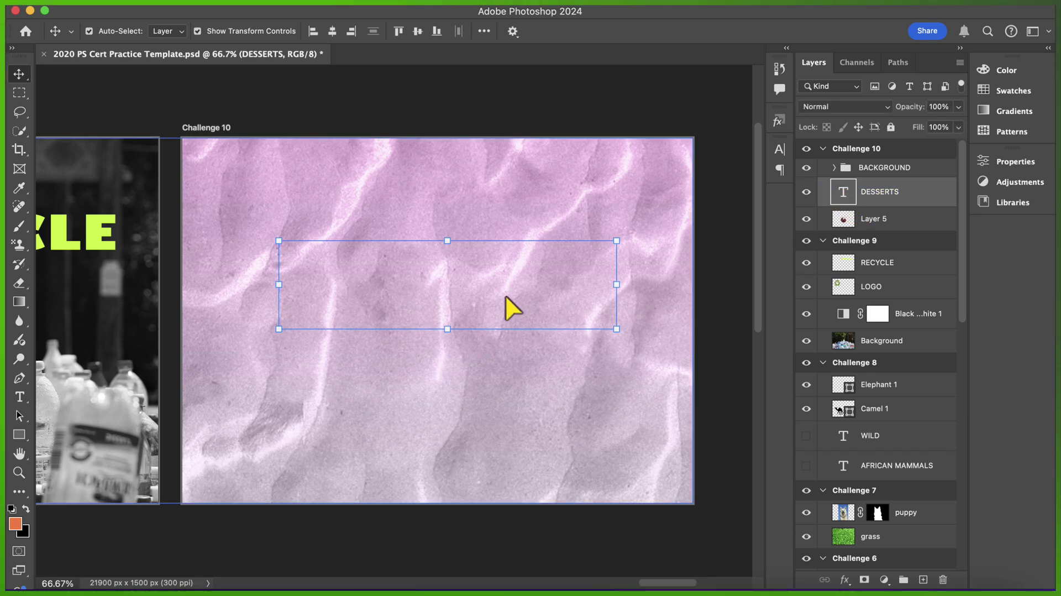
click(874, 217)
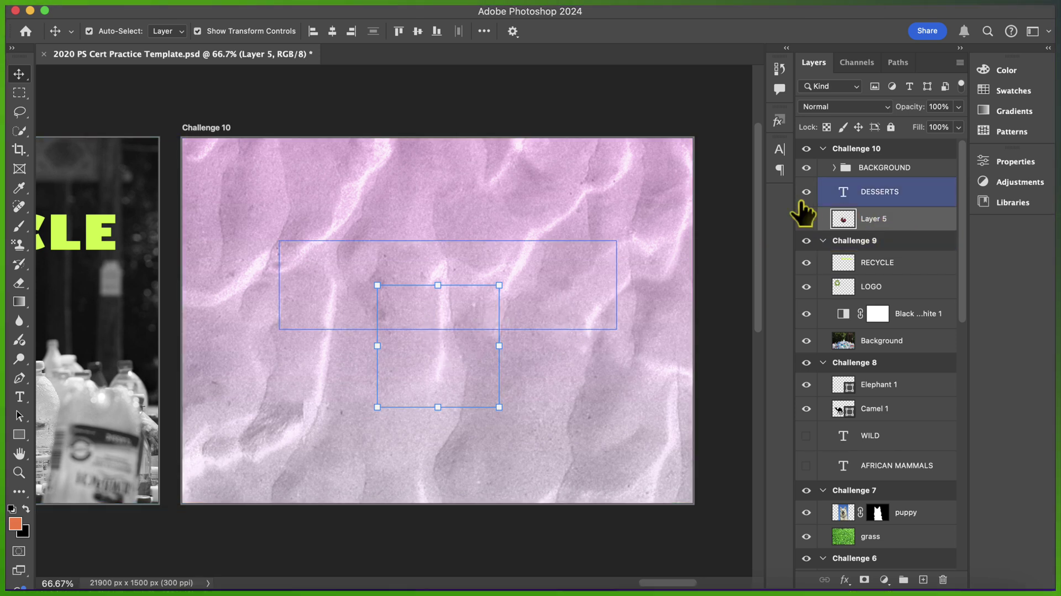
click(896, 197)
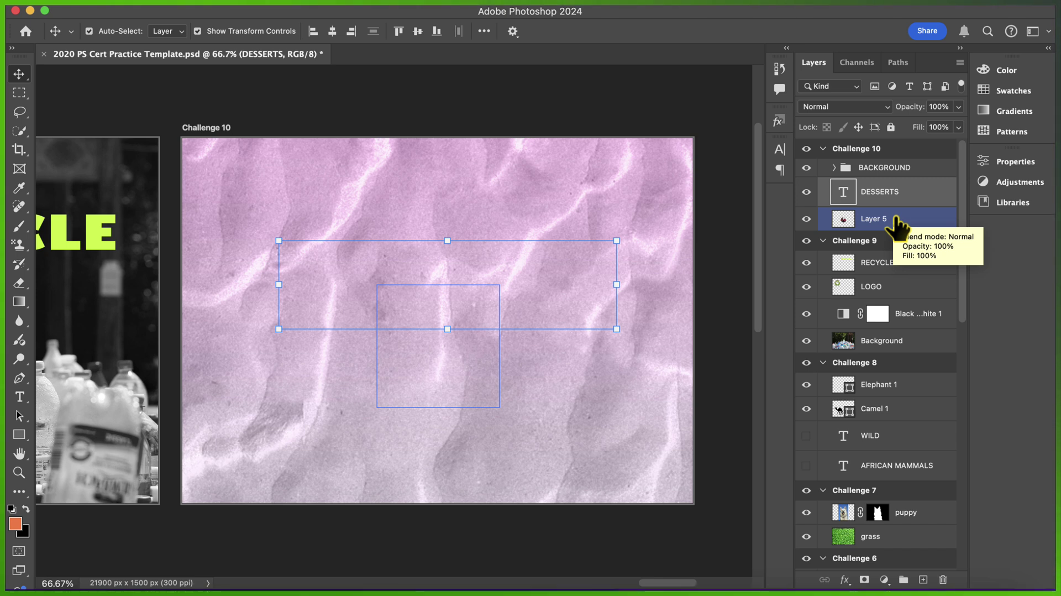
shift+click(895, 219)
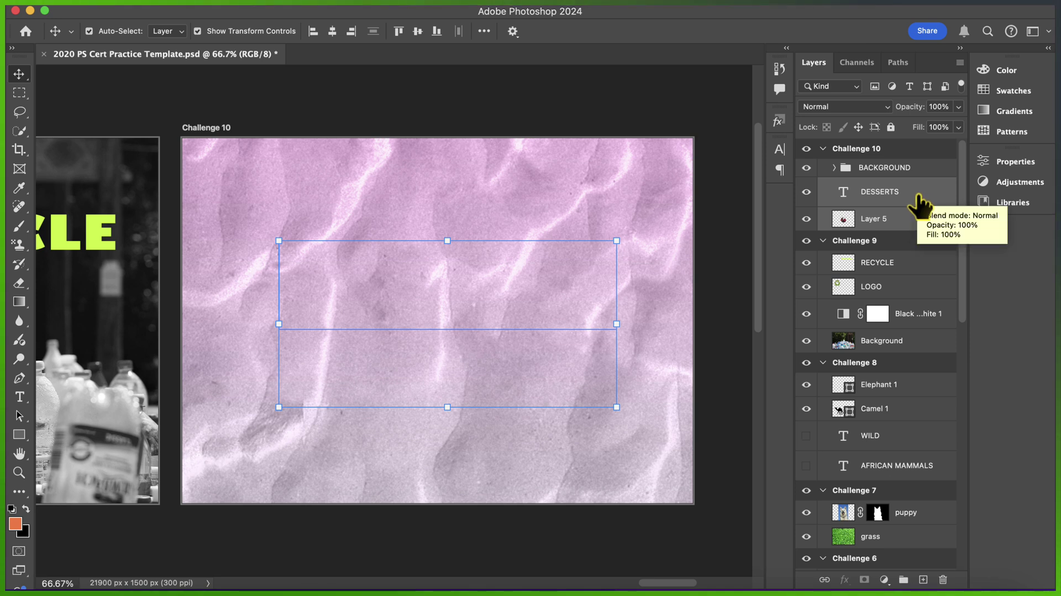
click(904, 579)
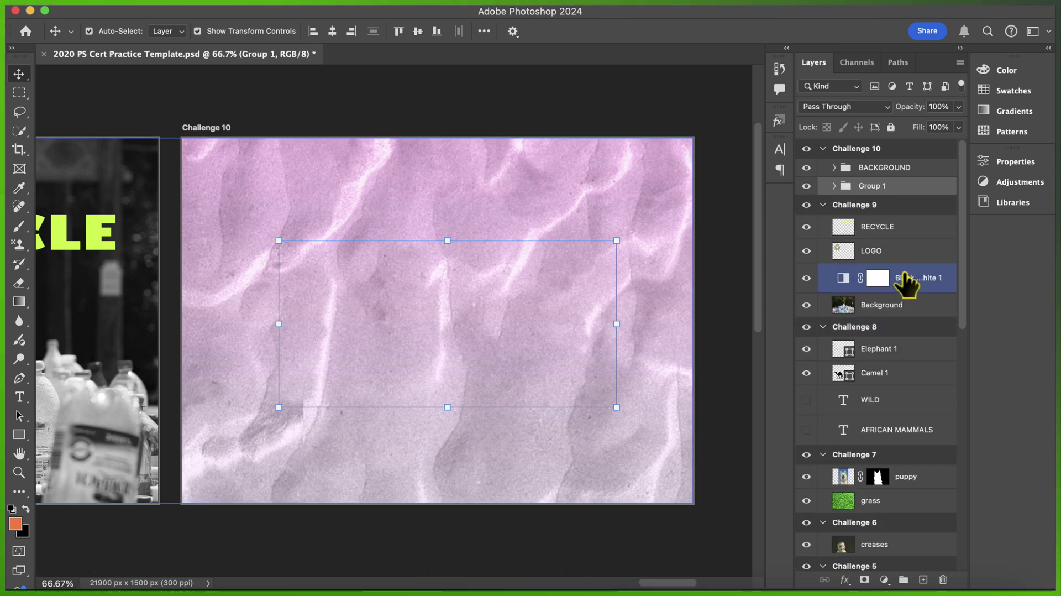
- Rename the new group Desserts and move it above the BACKGROUND group in the Challenge 10 artboard
double_click(878, 185)
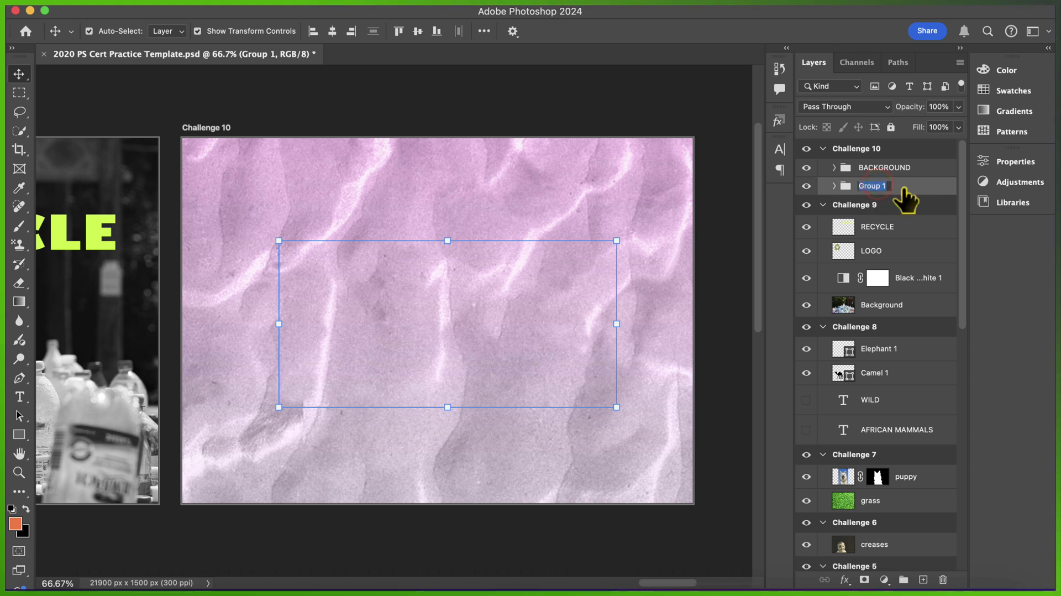
text(Desserts)
key(Return)
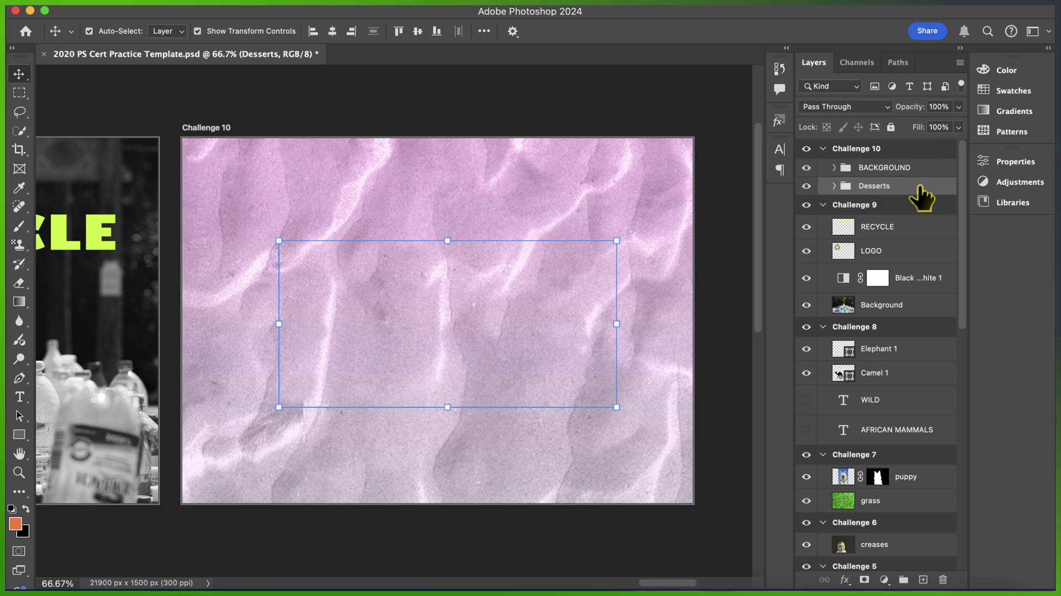
drag(919, 191, 917, 162)
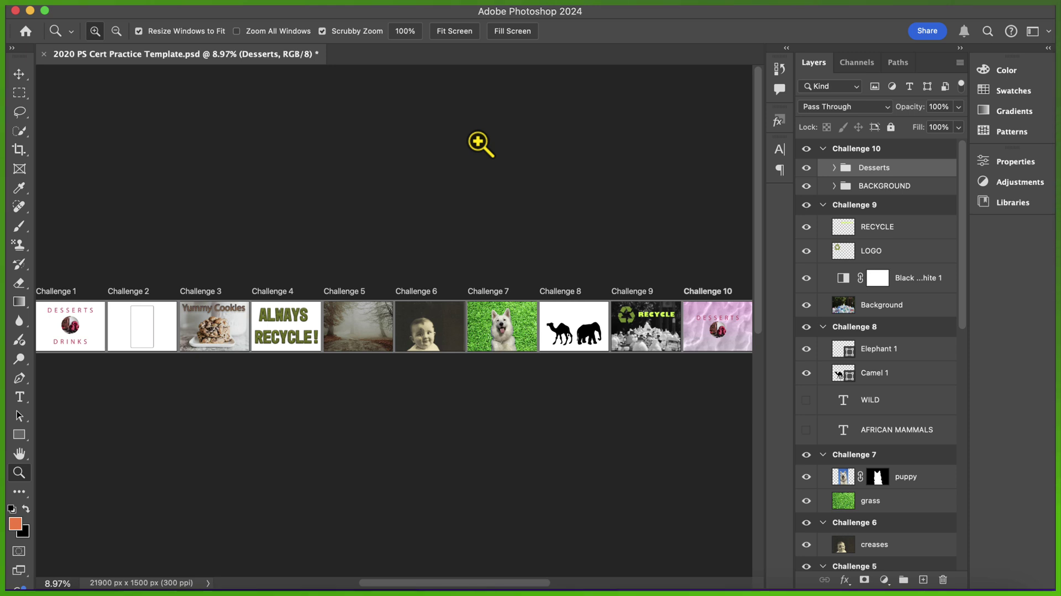
- Start an Artboards to PDF export and set the Desktop as its destination folder
click(151, 8)
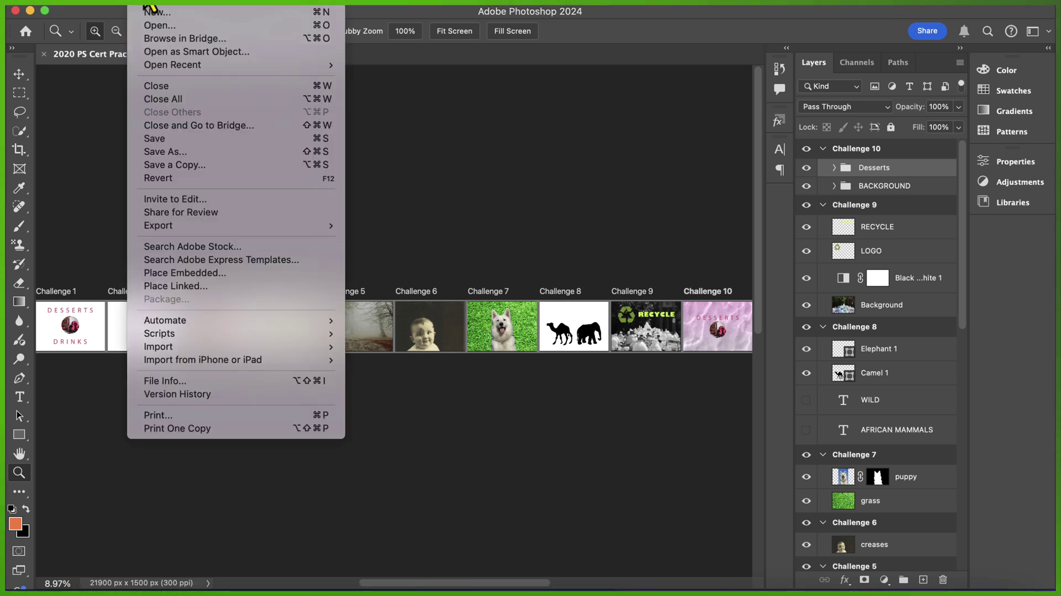
mouse_move(191, 227)
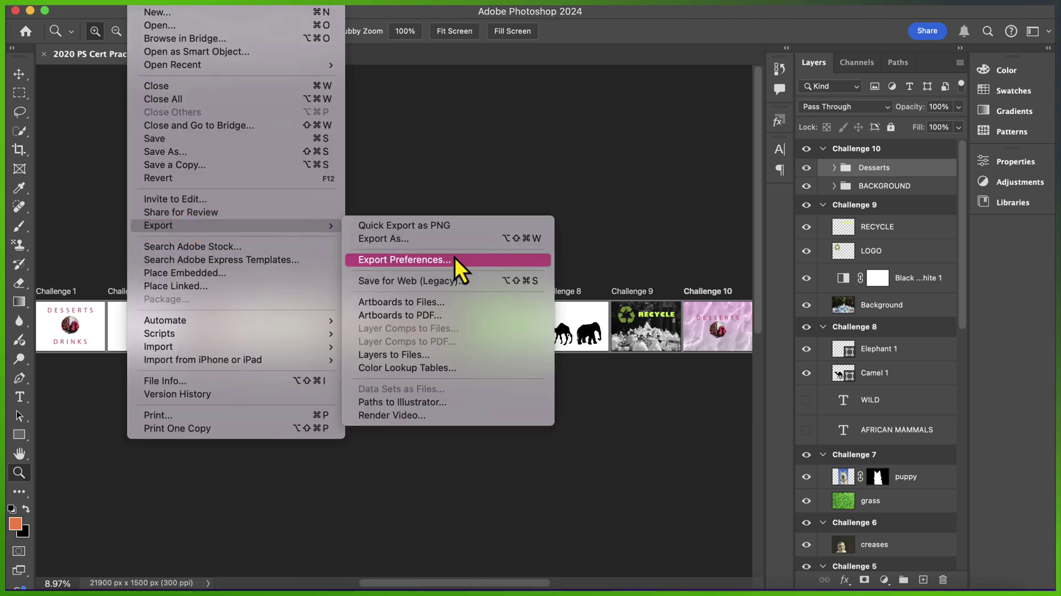
click(453, 315)
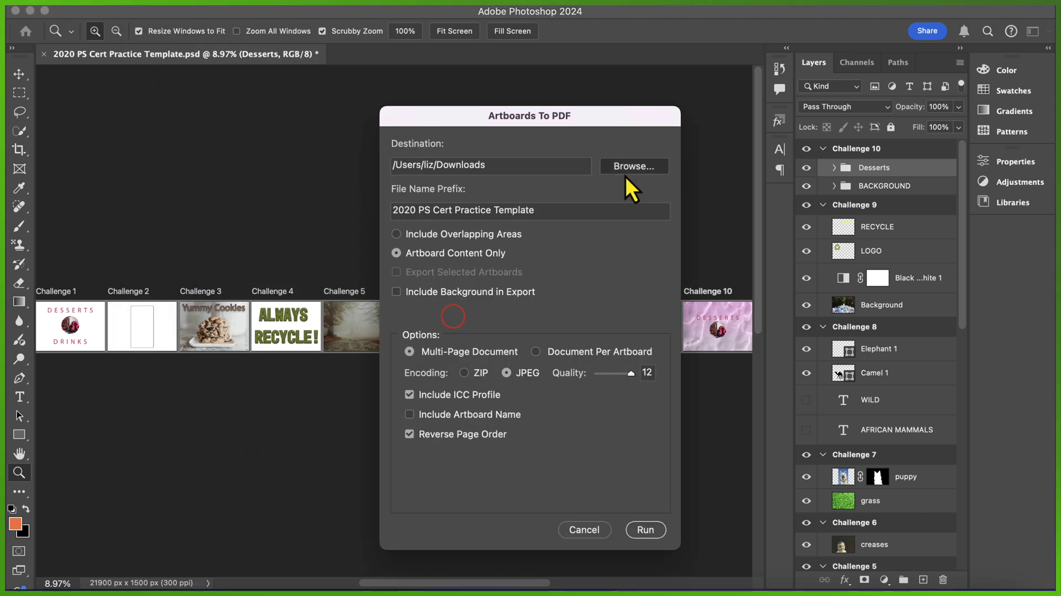
click(625, 175)
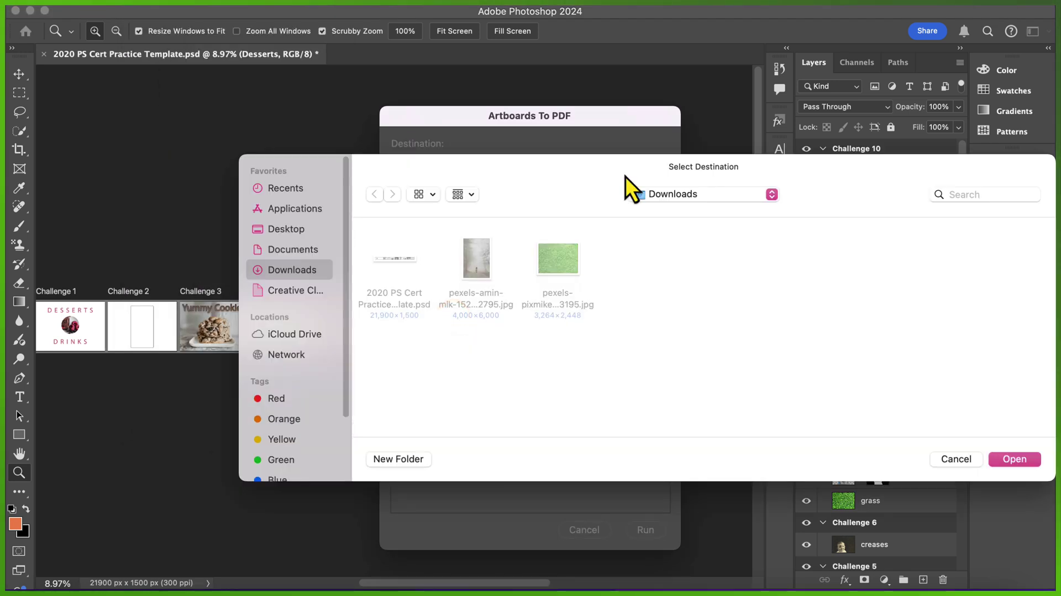
click(289, 230)
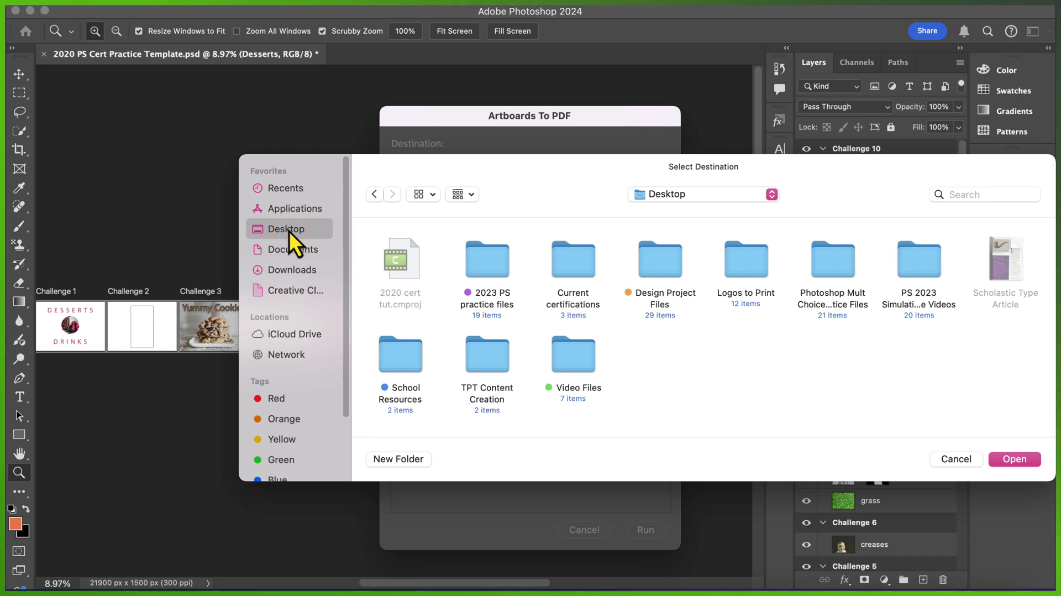
click(1027, 459)
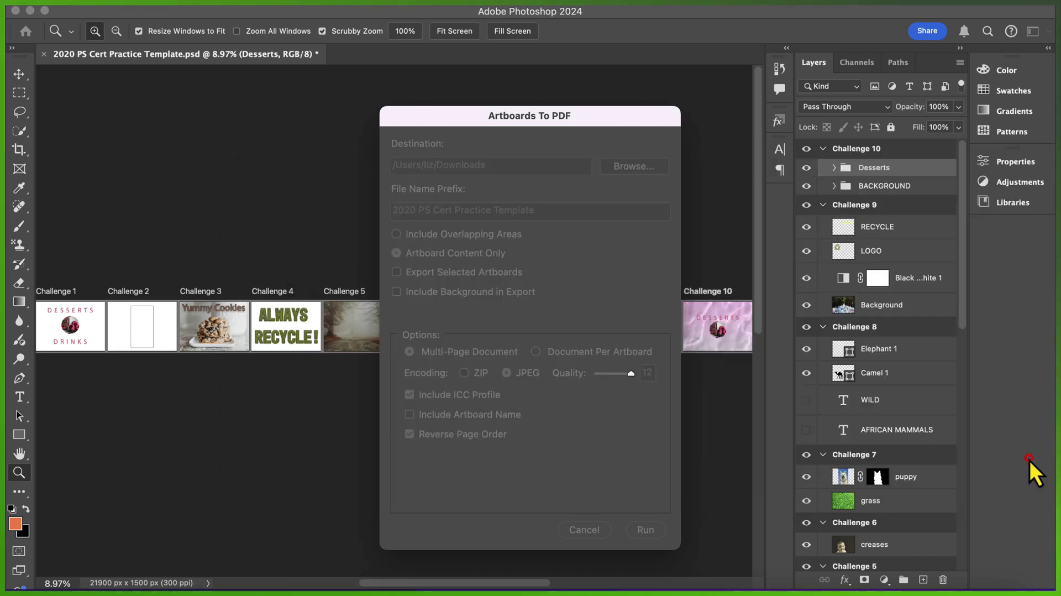
- Set the file name prefix to "Finished 2020 template" and export the artboards as a multi-page PDF with JPEG encoding
drag(563, 214, 404, 217)
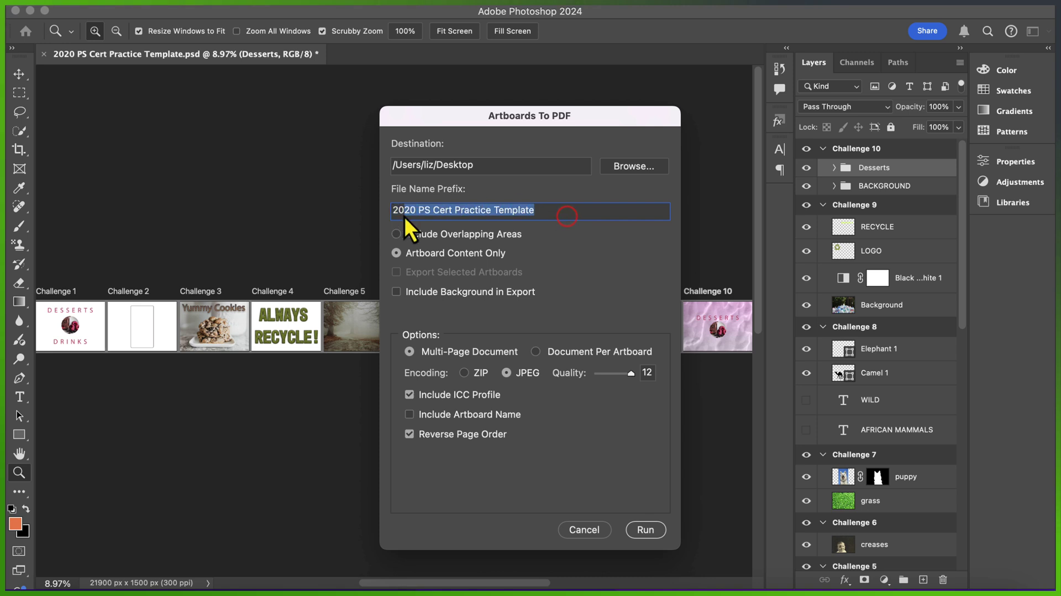
text(Finished )
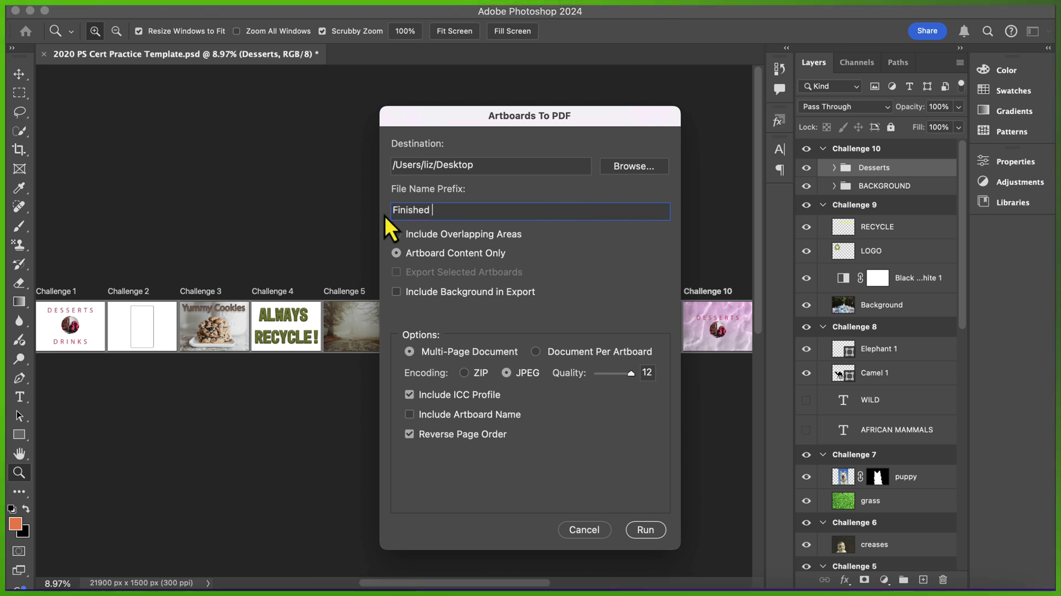
text(2020 template)
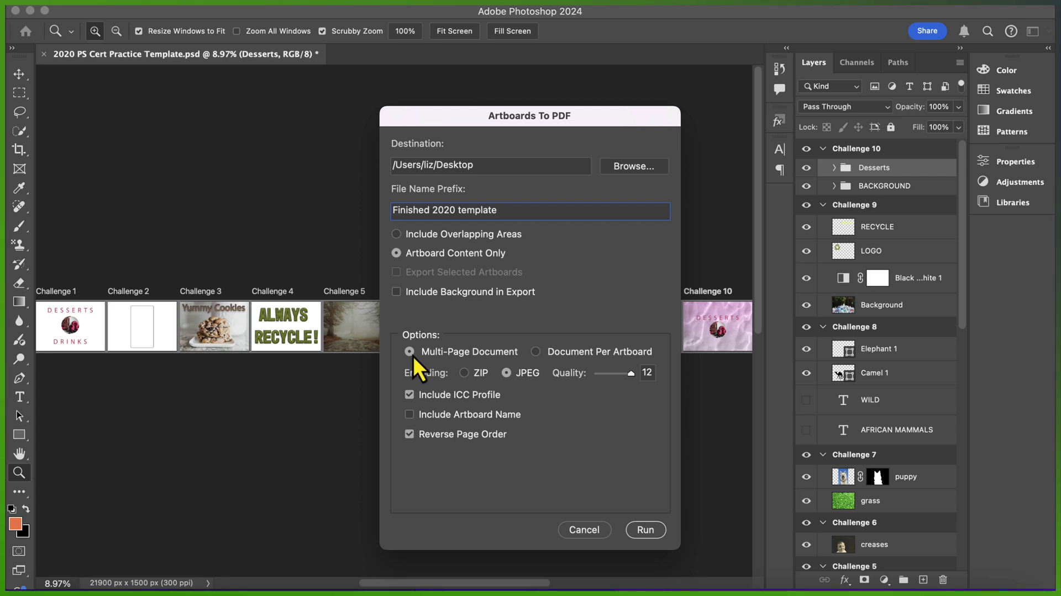
click(505, 372)
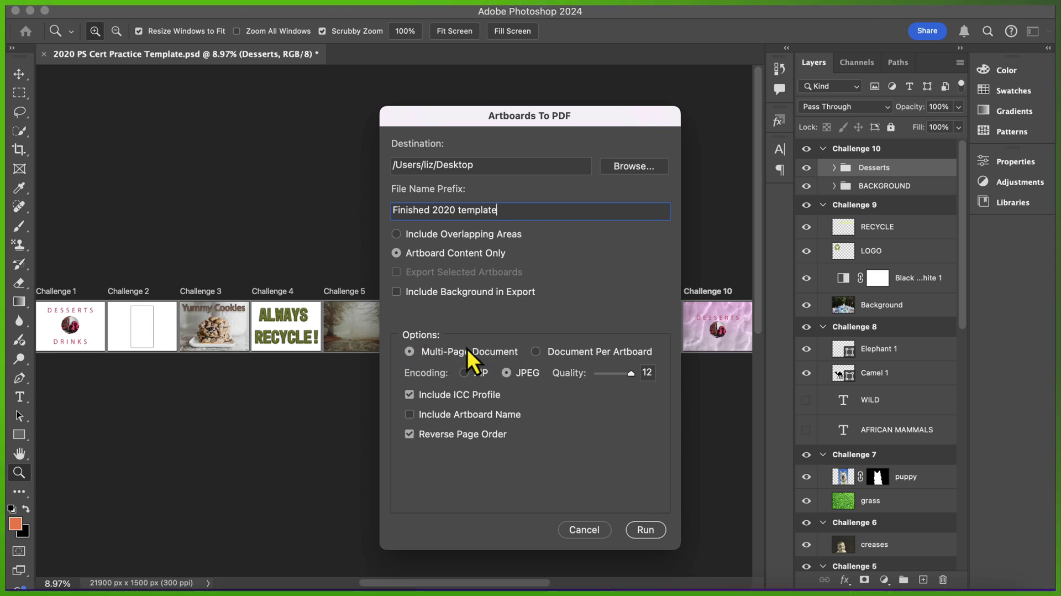
click(646, 529)
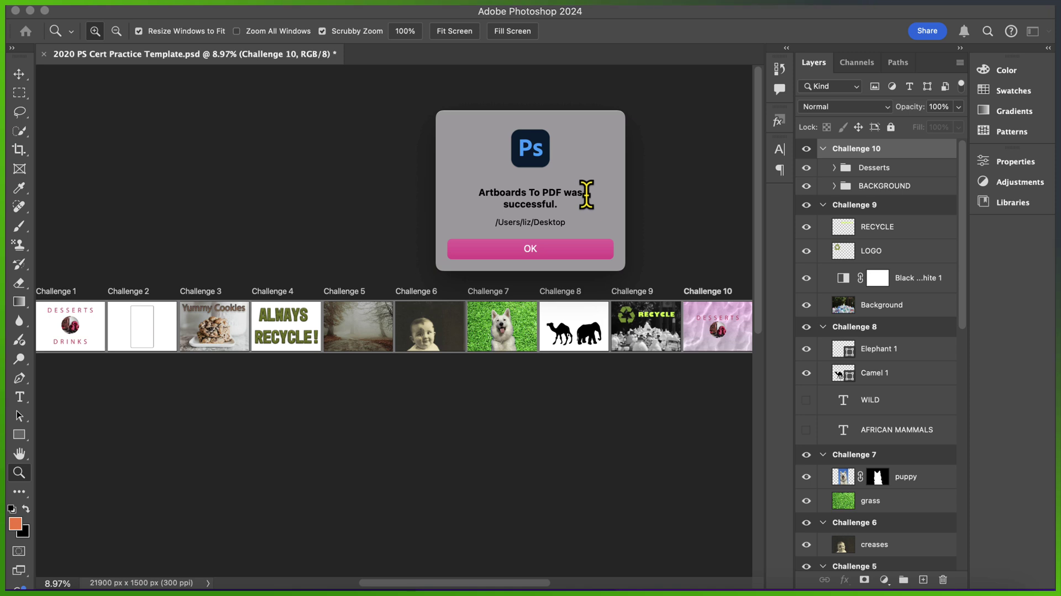
click(583, 254)
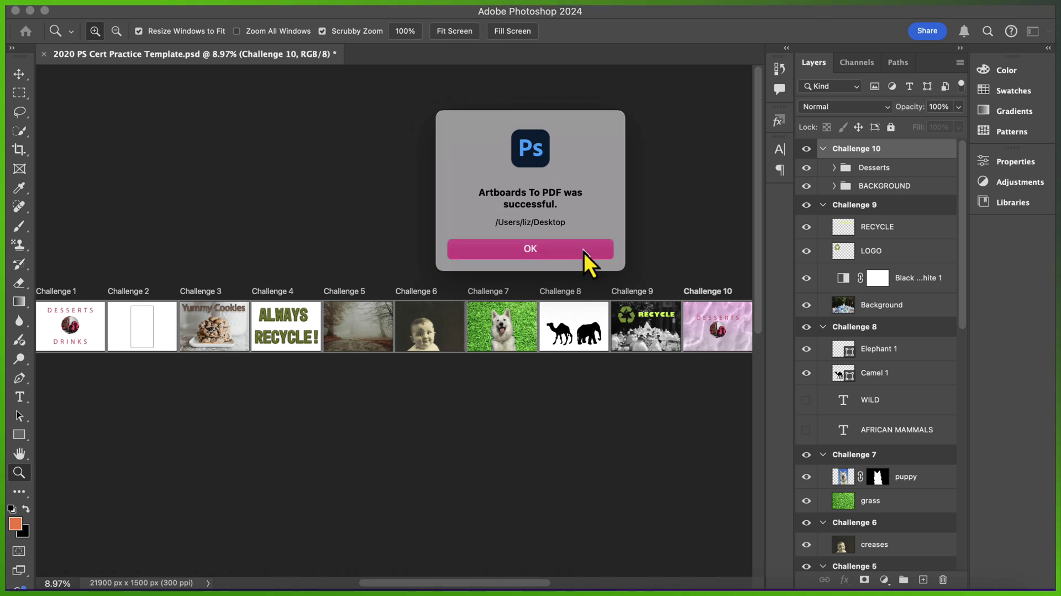